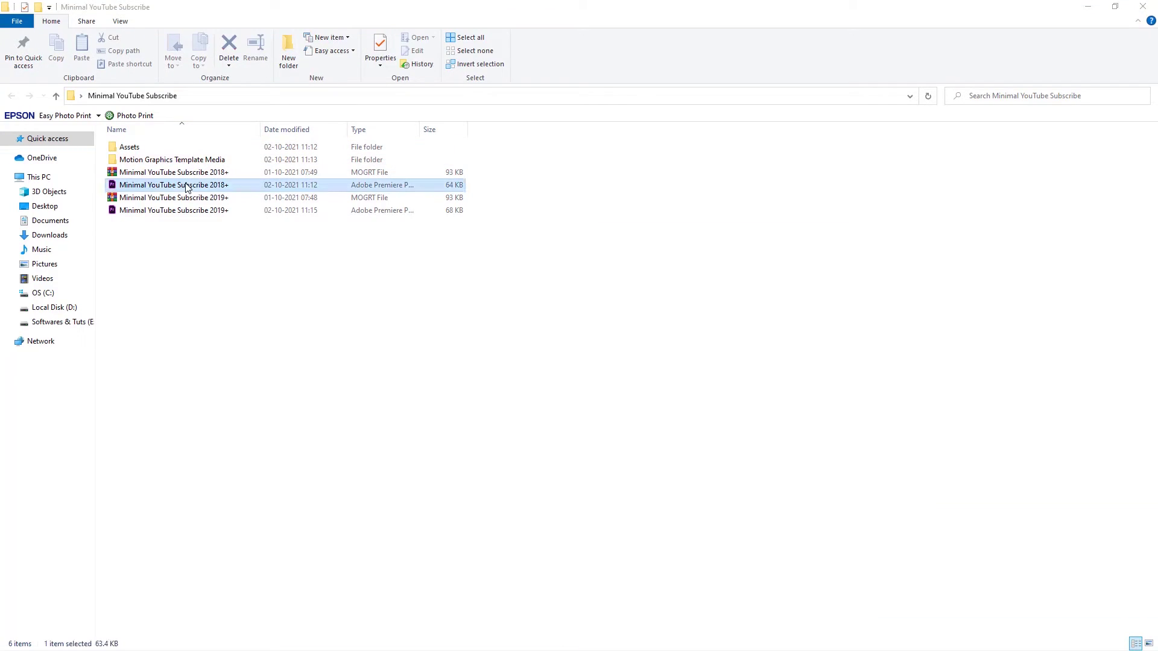
Open the Minimal YouTube Subscribe 2019+ Premiere project from the File Explorer template folder
click(190, 203)
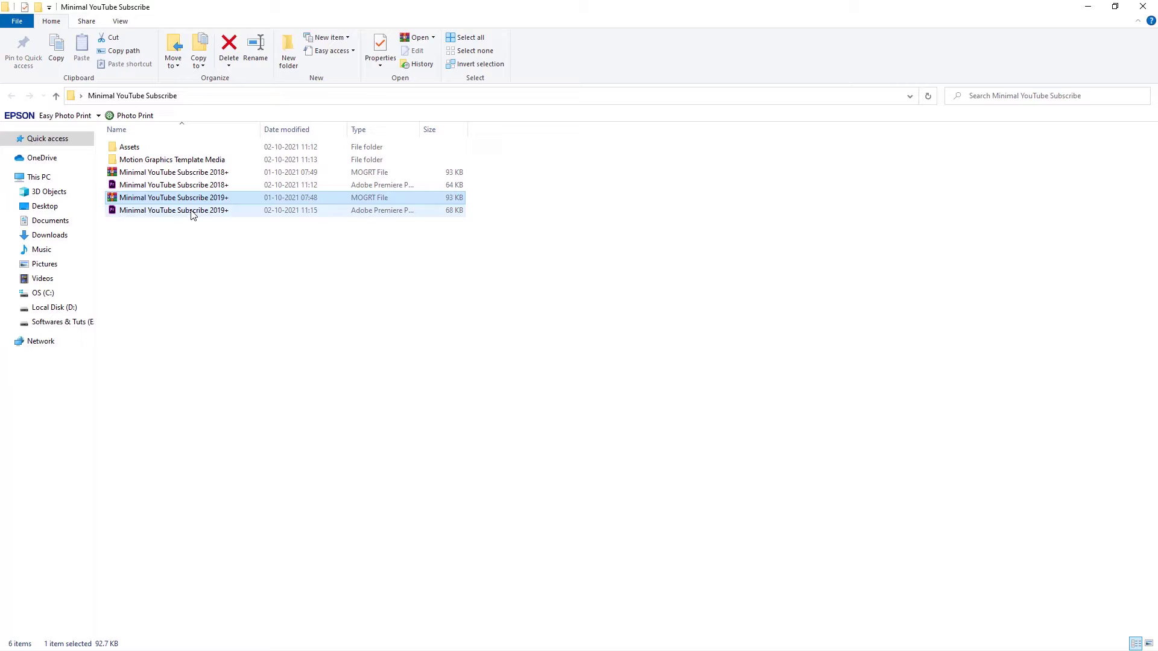
click(191, 212)
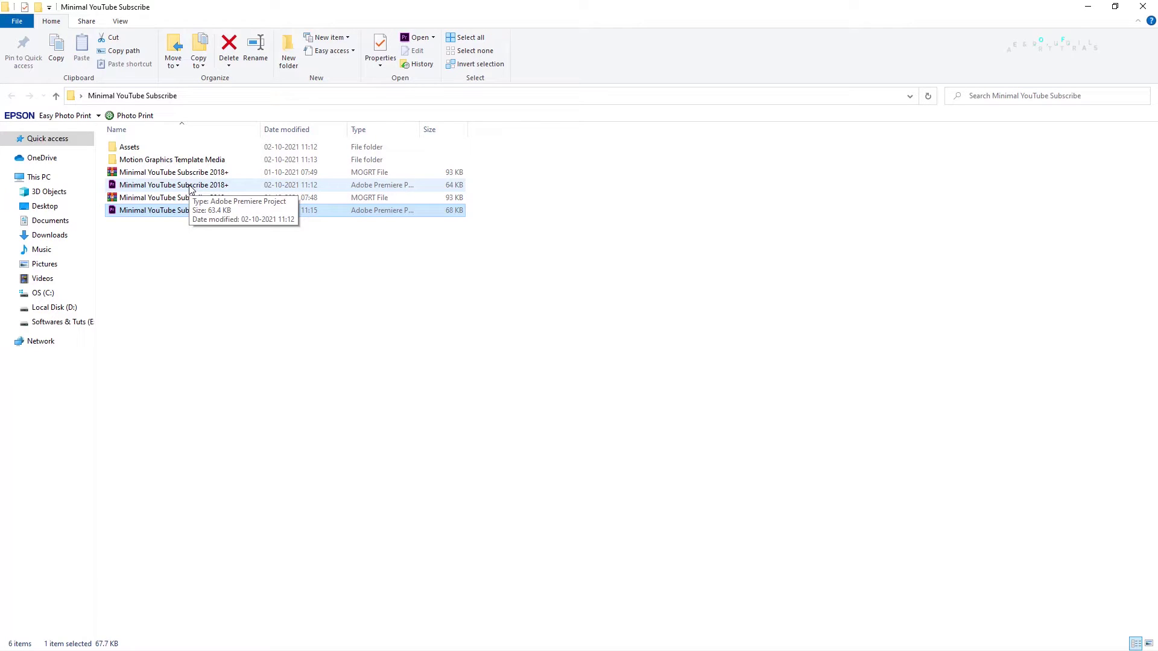
right_click(181, 213)
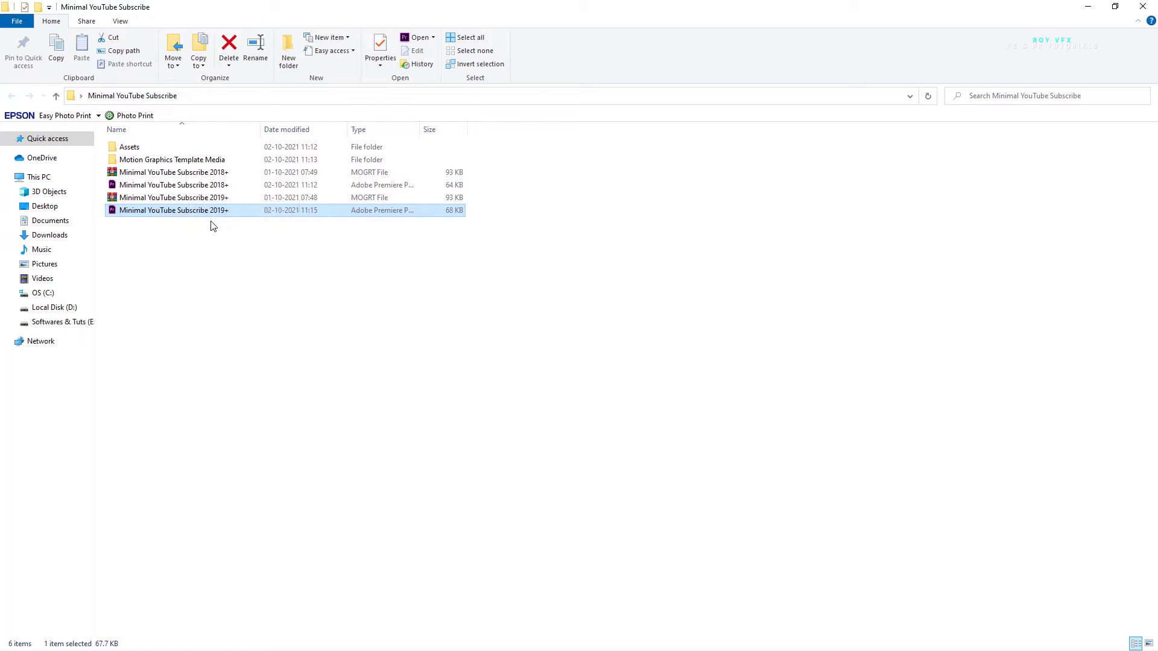
click(219, 222)
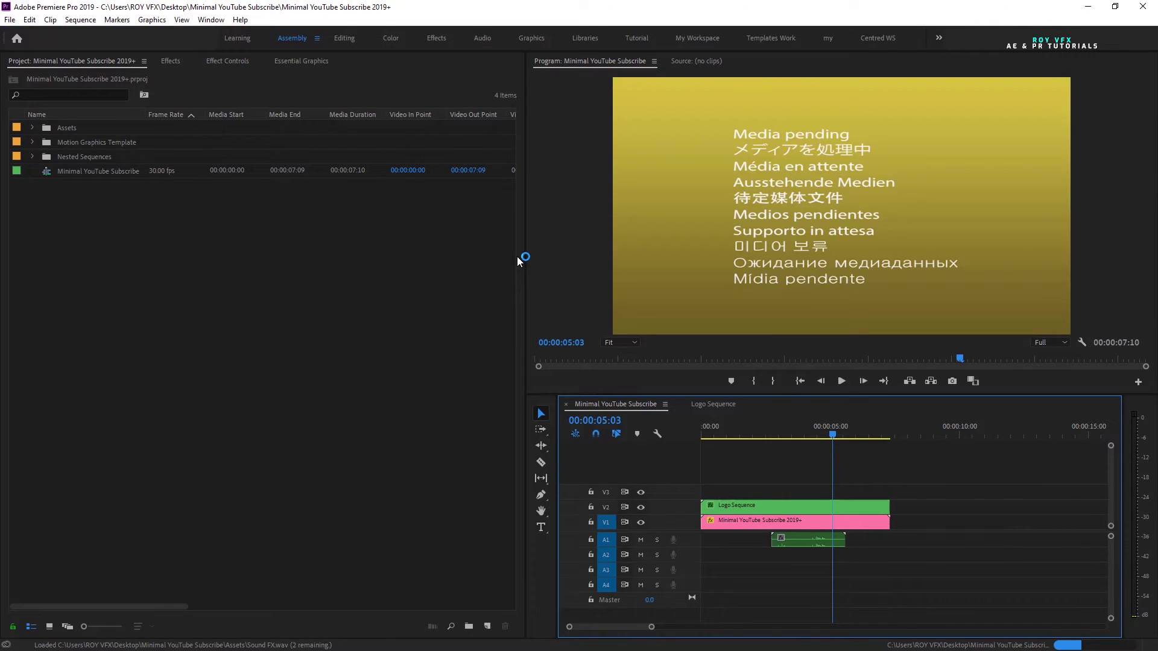
Scrub the timeline and preview the subscribe card near 5:27 on V1
mouse_move(832, 434)
mouse_down()
mouse_move(734, 439)
mouse_move(851, 445)
mouse_up()
click(798, 519)
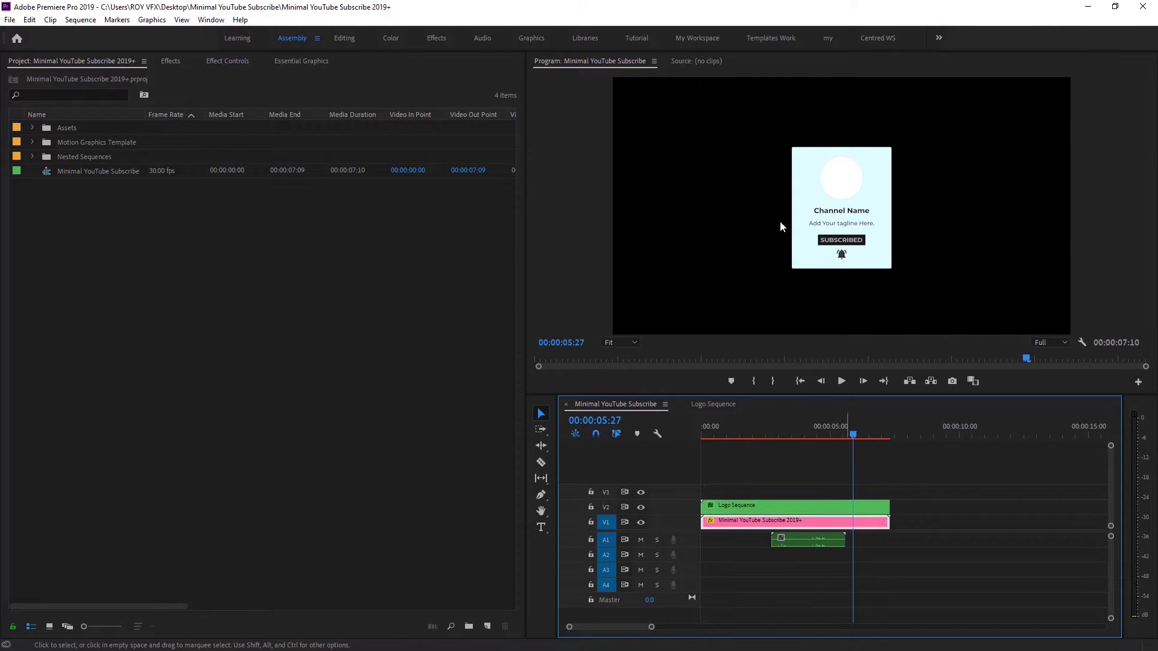
Import the pexels photo and make the grey circle graphic visible in Logo Sequence
right_click(100, 236)
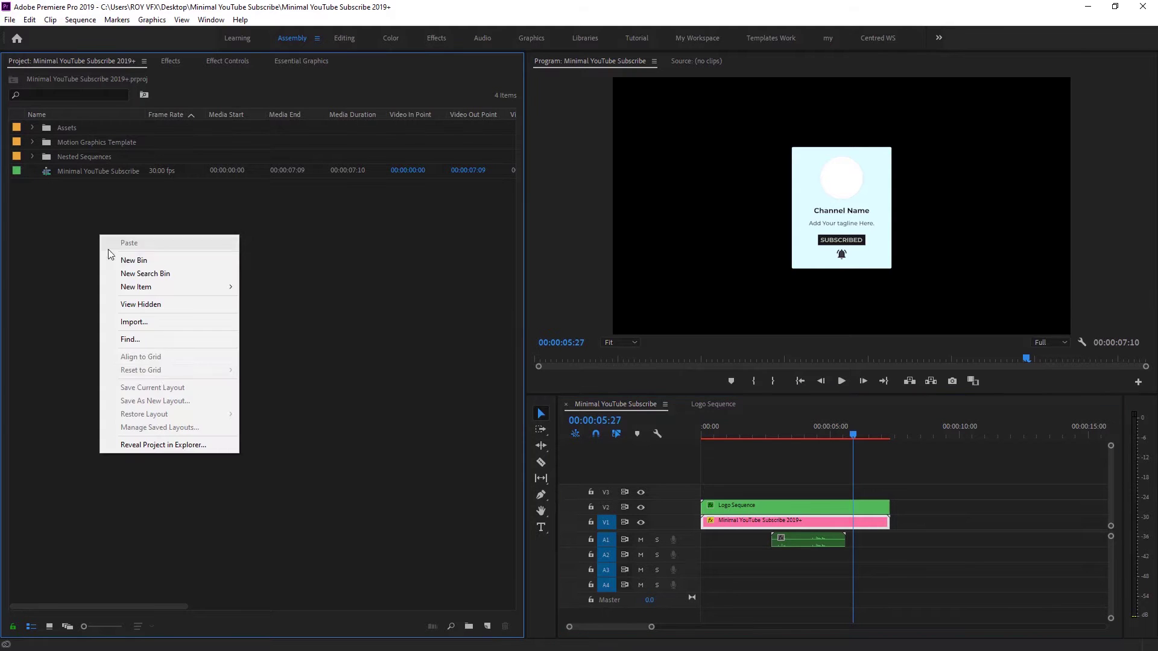
click(144, 323)
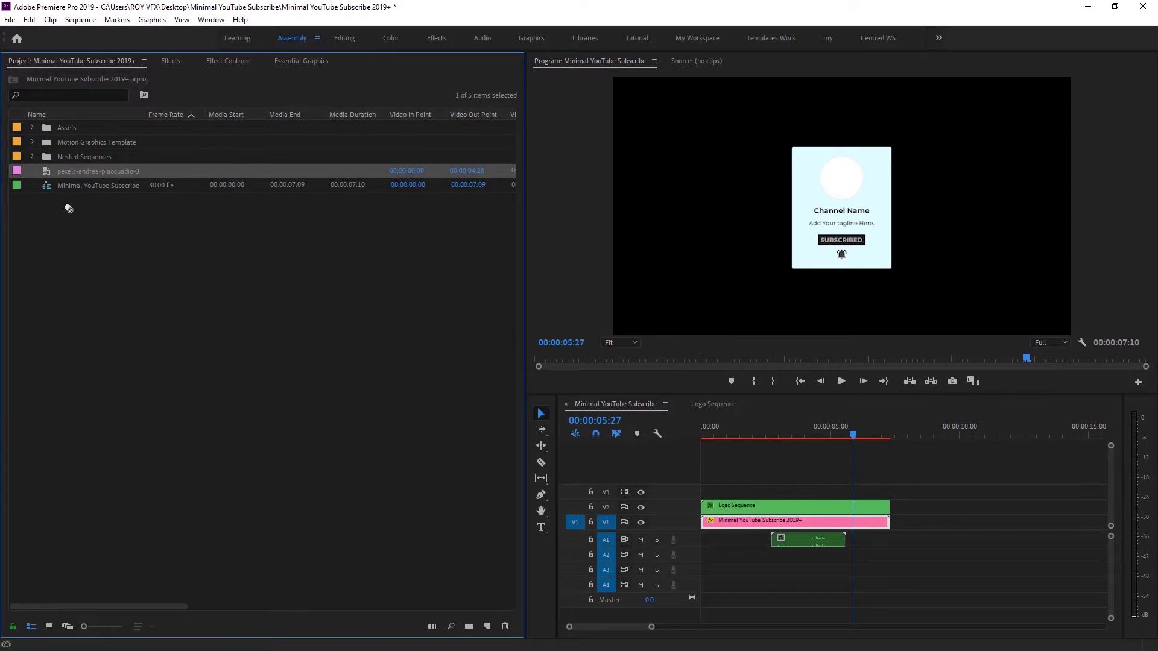
click(714, 403)
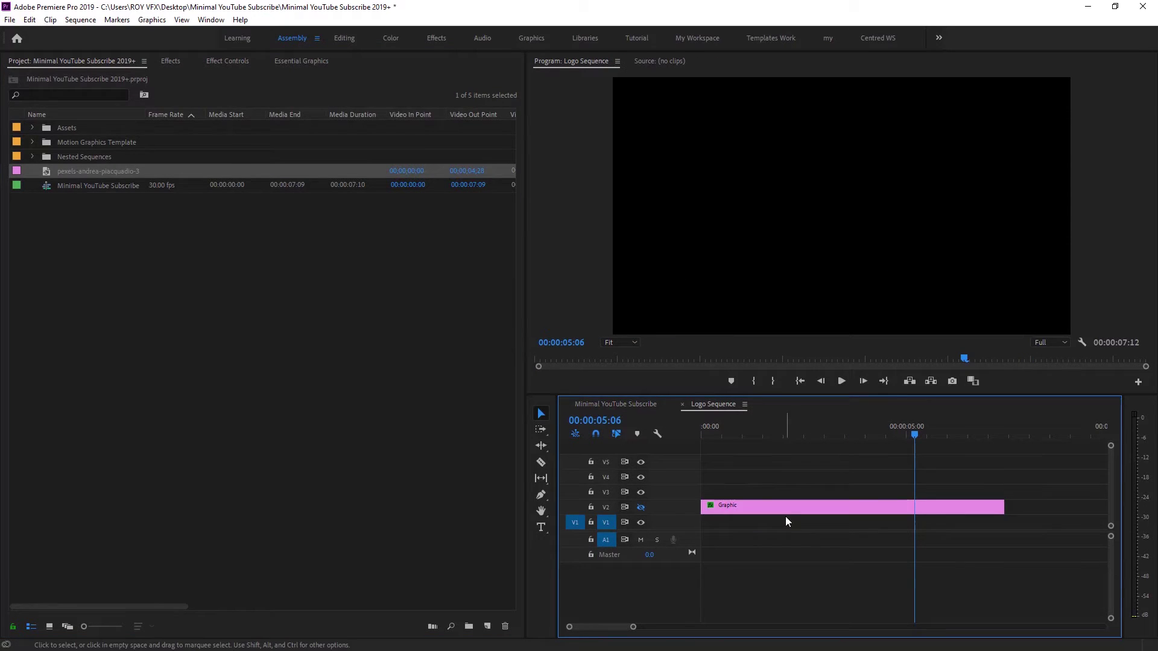
click(757, 504)
click(638, 508)
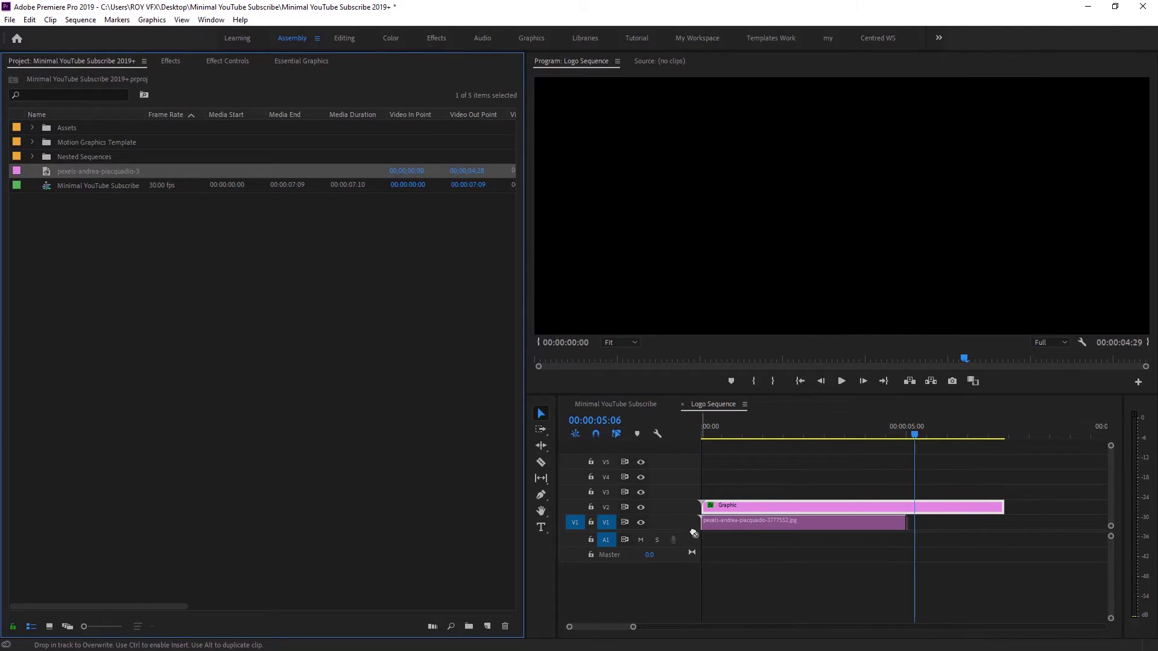
Put the photo on V1, extend it to the Graphic's length, and scale it down
drag(69, 176, 693, 534)
drag(905, 522, 1001, 524)
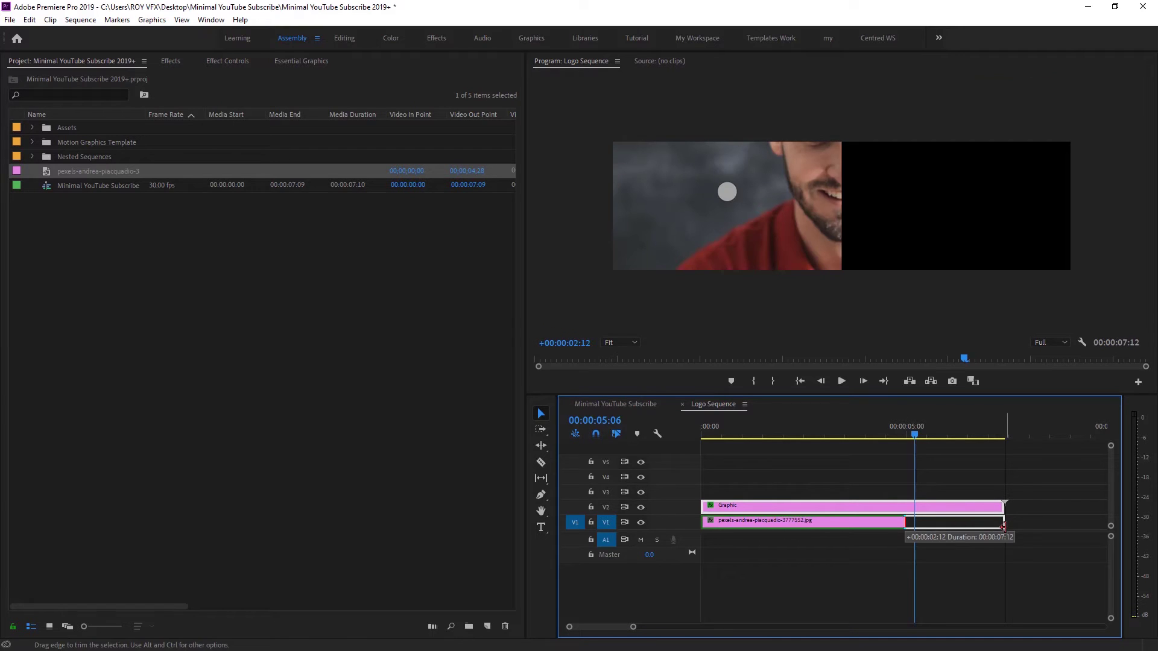
click(949, 524)
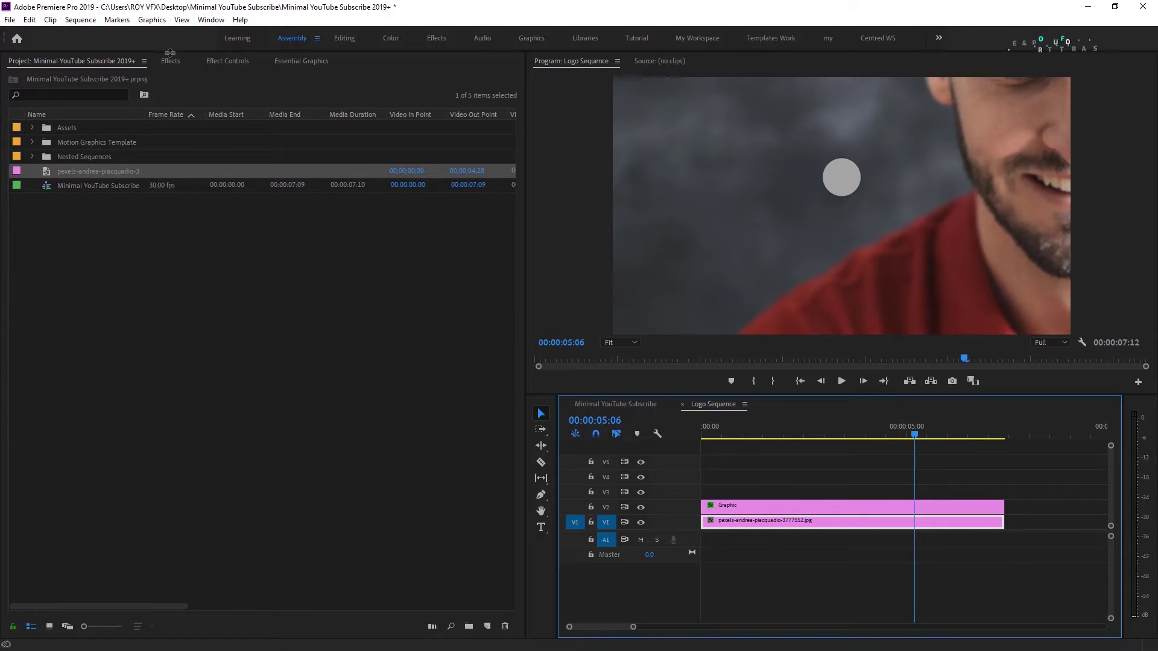
click(227, 61)
drag(200, 135, 141, 136)
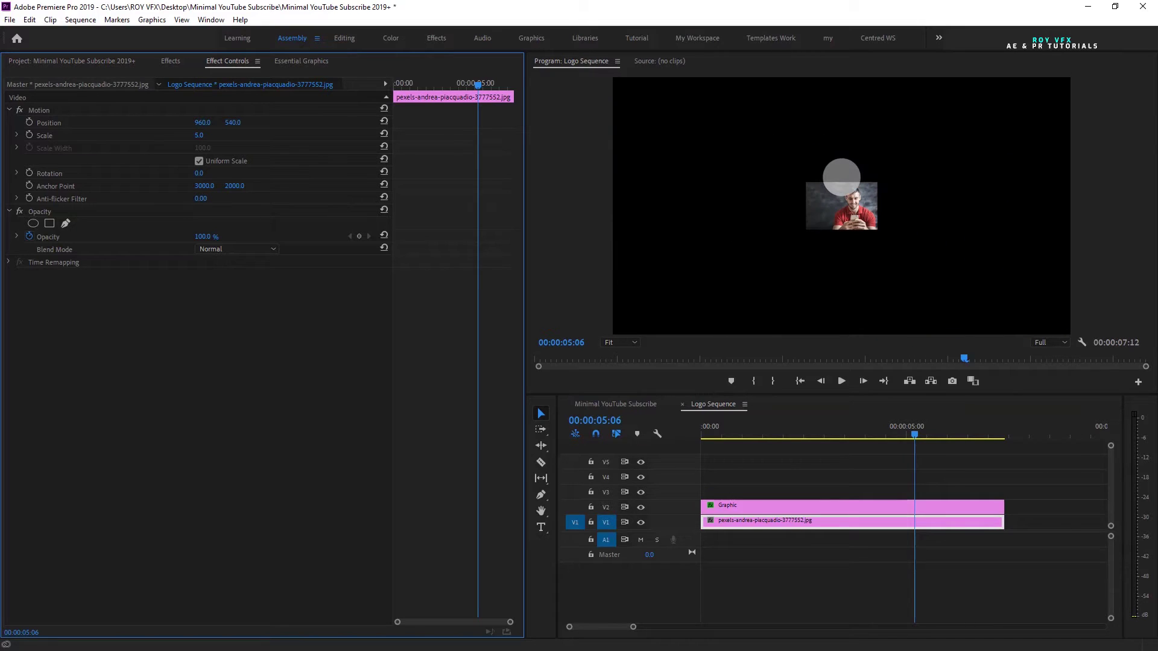
Set the photo to Scale 6 and Position 900/455 so the face sits in the circle
drag(218, 124, 120, 124)
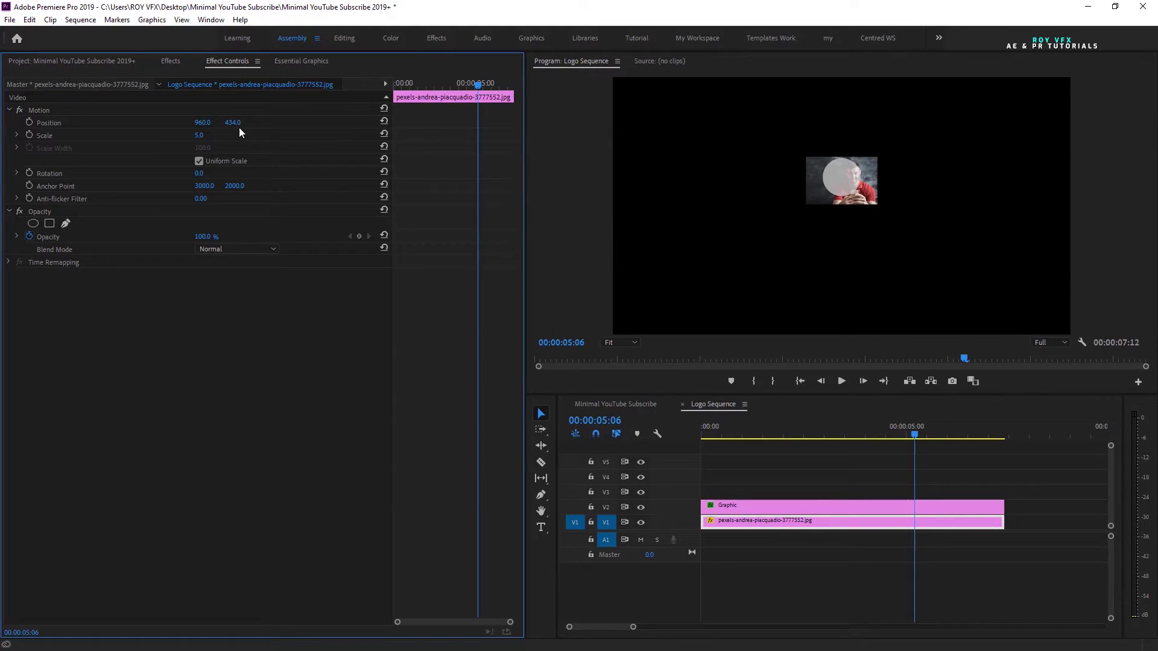
drag(202, 123, 163, 123)
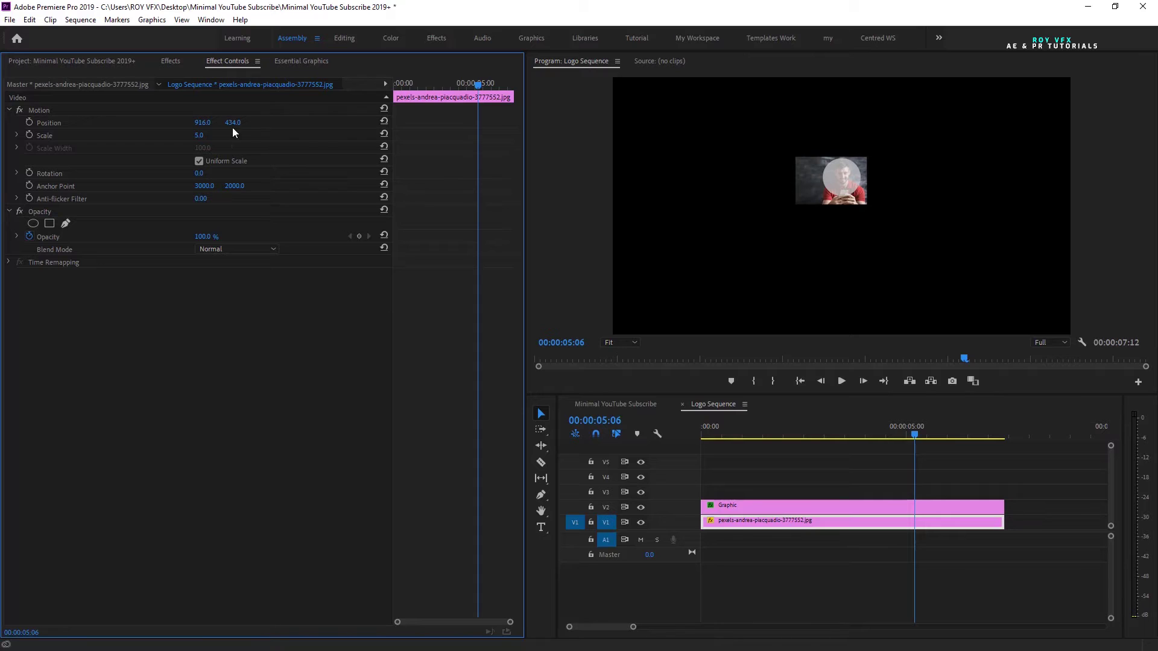
text(6)
key(Return)
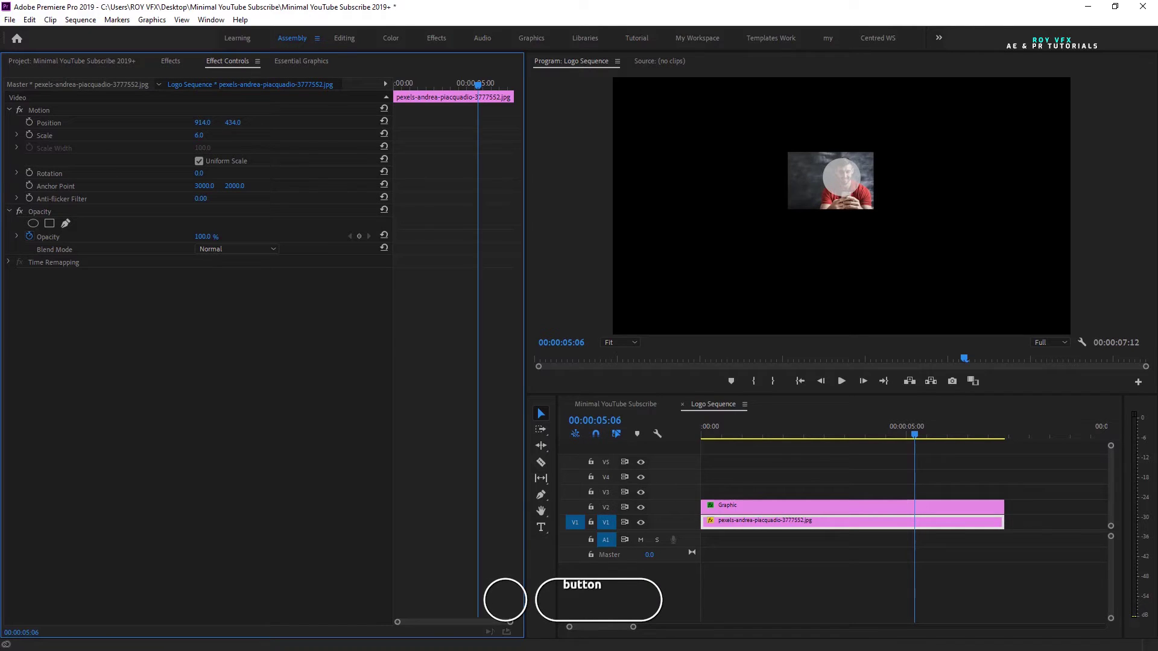
mouse_move(202, 122)
mouse_down()
mouse_move(188, 122)
mouse_move(251, 122)
mouse_up()
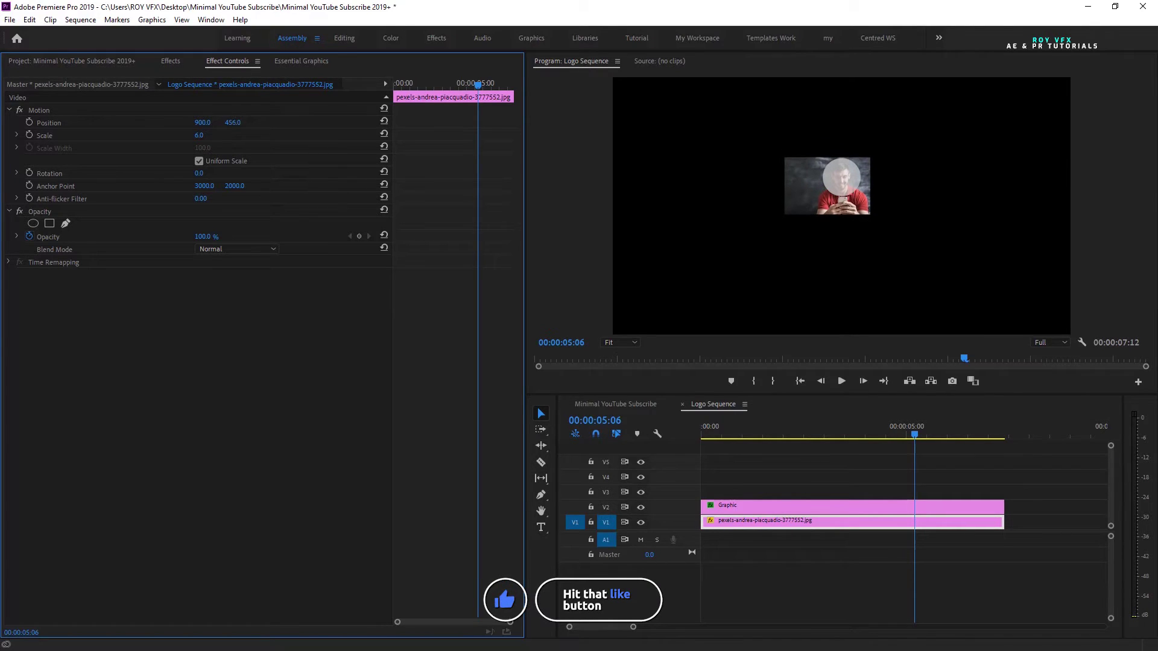
Check the result at 100%, then view the Minimal YouTube Subscribe sequence at Fit
click(621, 342)
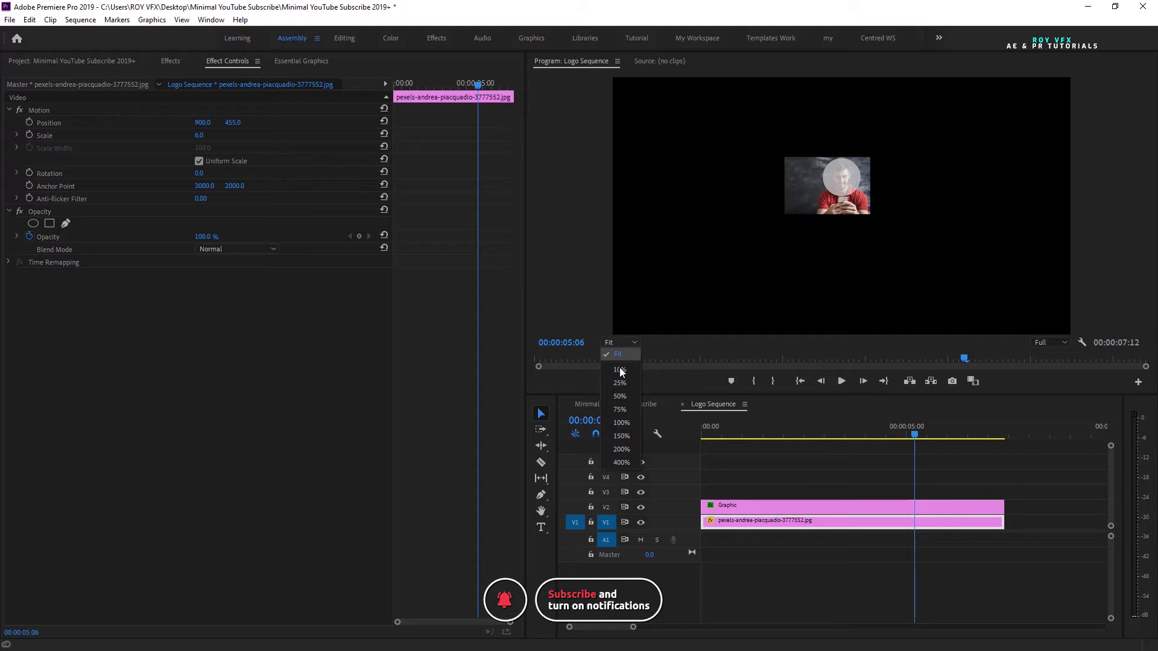
click(621, 417)
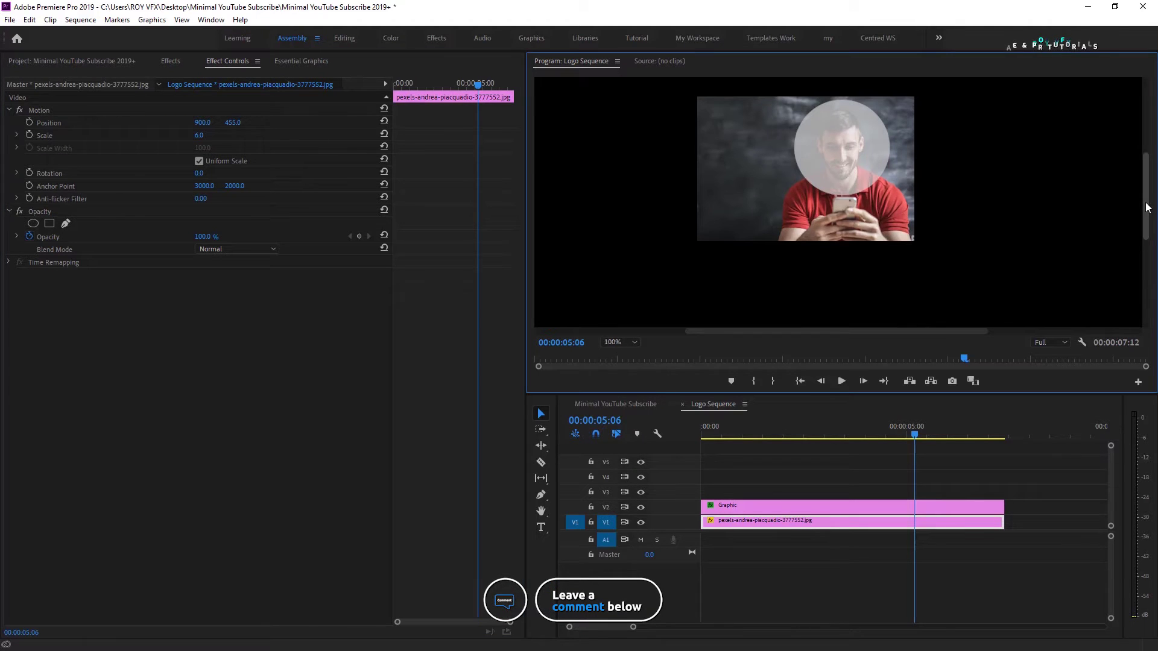
scroll(1149, 212, up, 1)
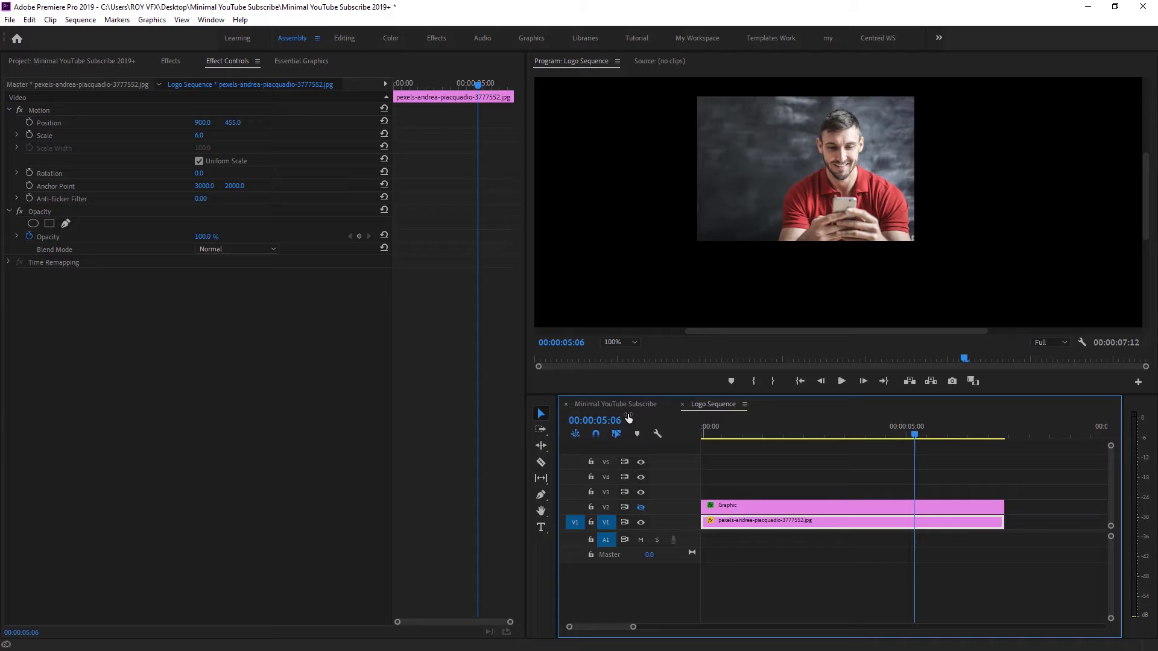
click(624, 405)
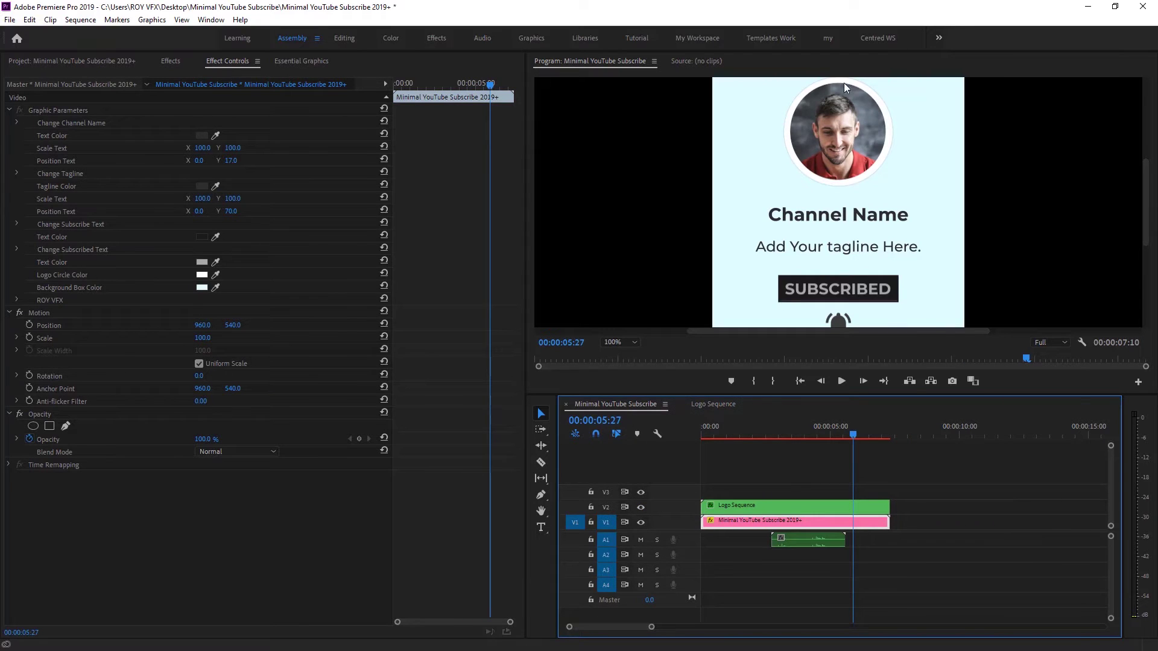
scroll(1150, 236, up, 2)
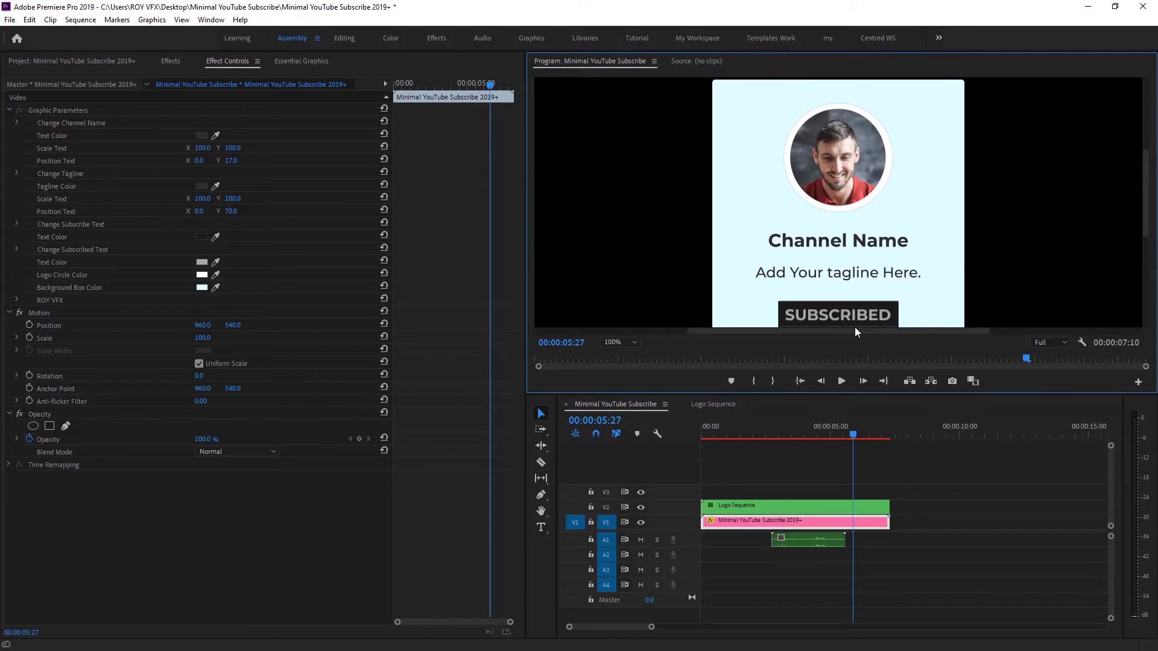
click(634, 343)
click(619, 357)
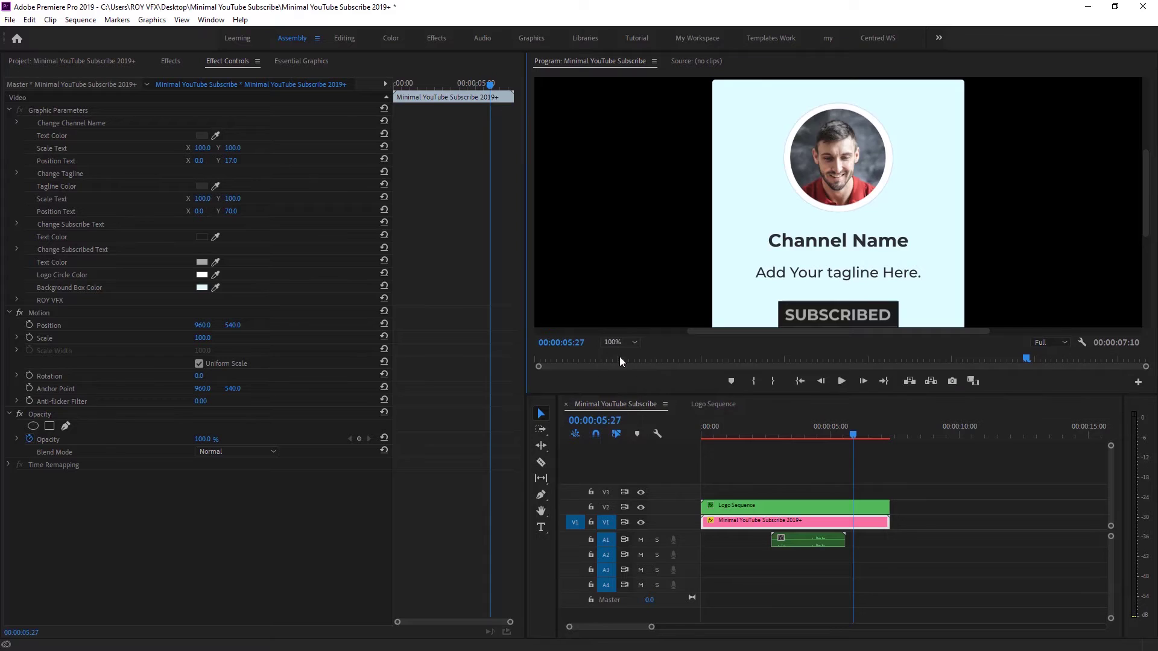
Edit the channel name and set its font to Roboto Bold in Essential Graphics
click(759, 524)
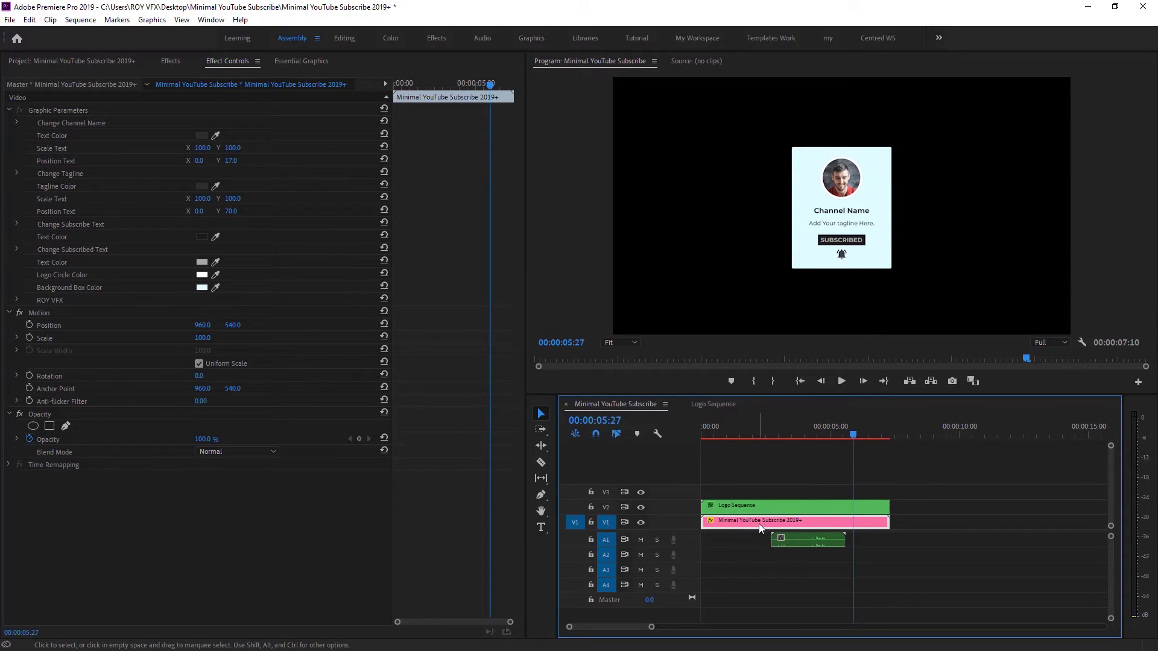
click(302, 61)
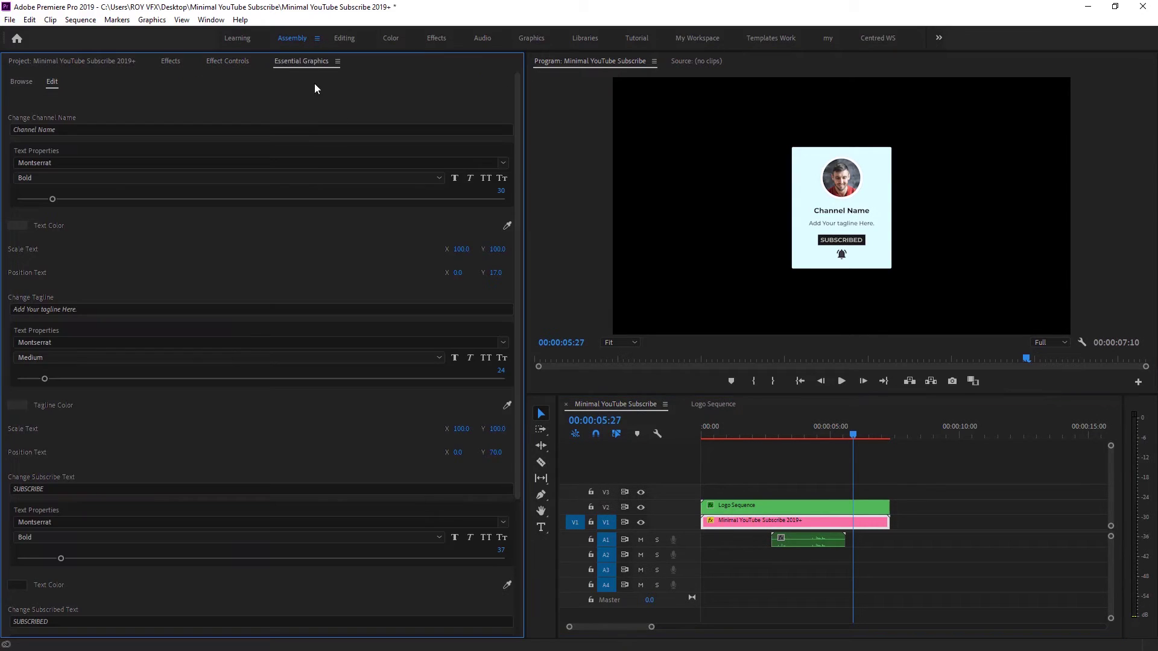
click(86, 128)
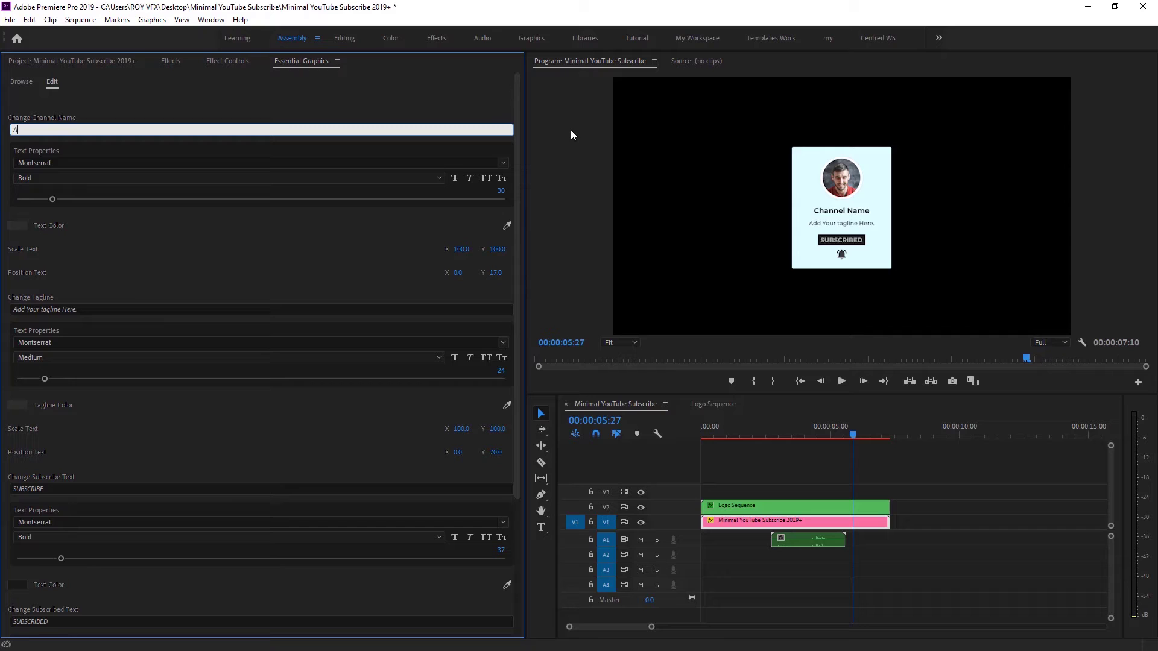
text(our Channel Nam)
text(el Name)
key(Return)
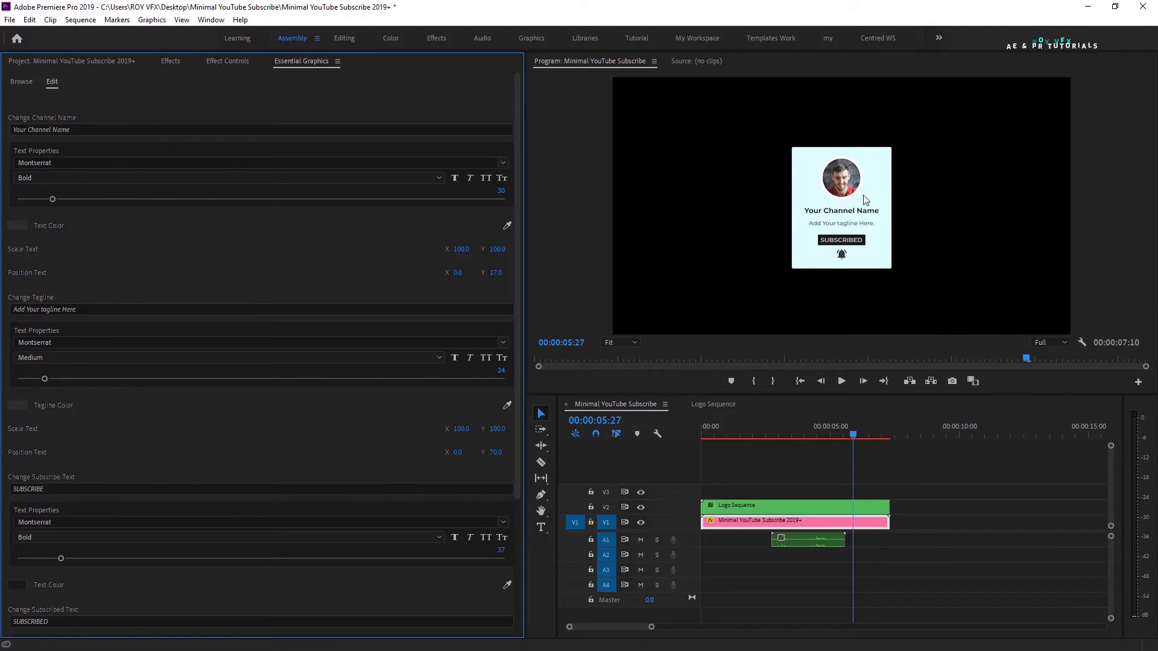
click(94, 160)
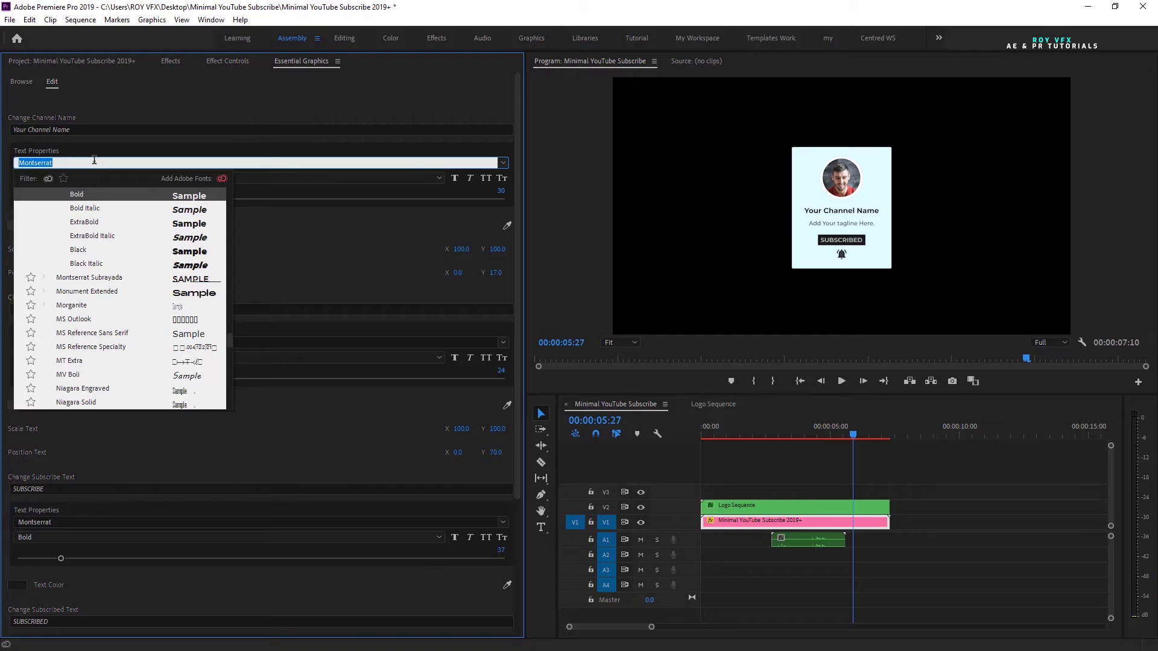
text(robo)
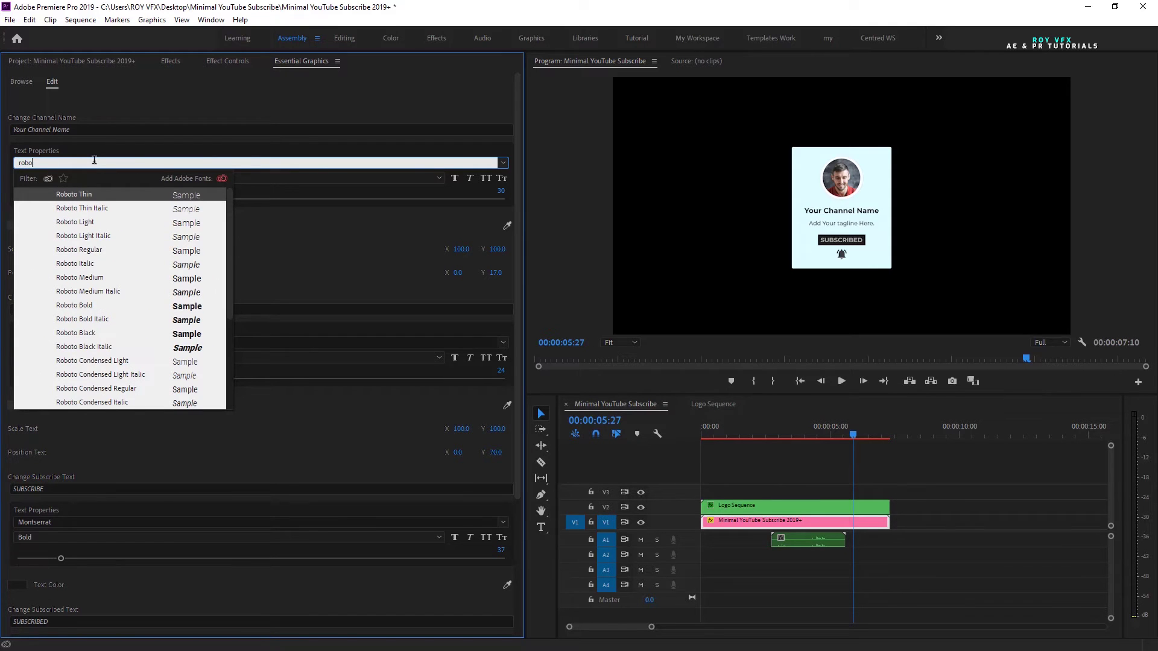
key(Return)
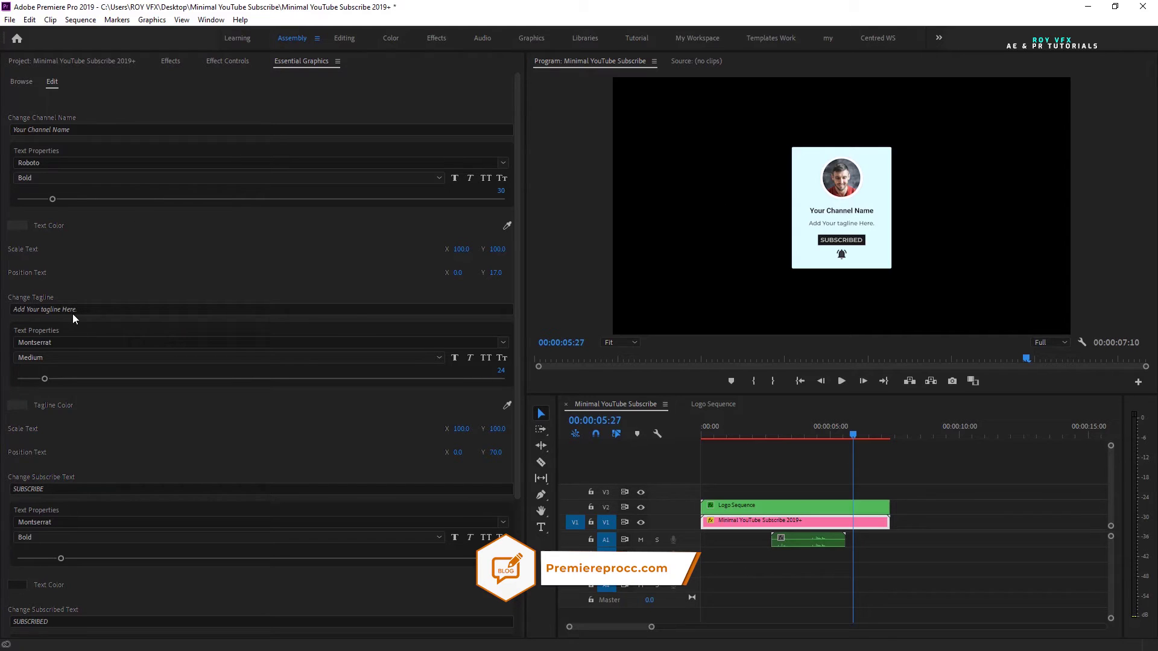
Set the tagline font to Roboto Medium
click(99, 309)
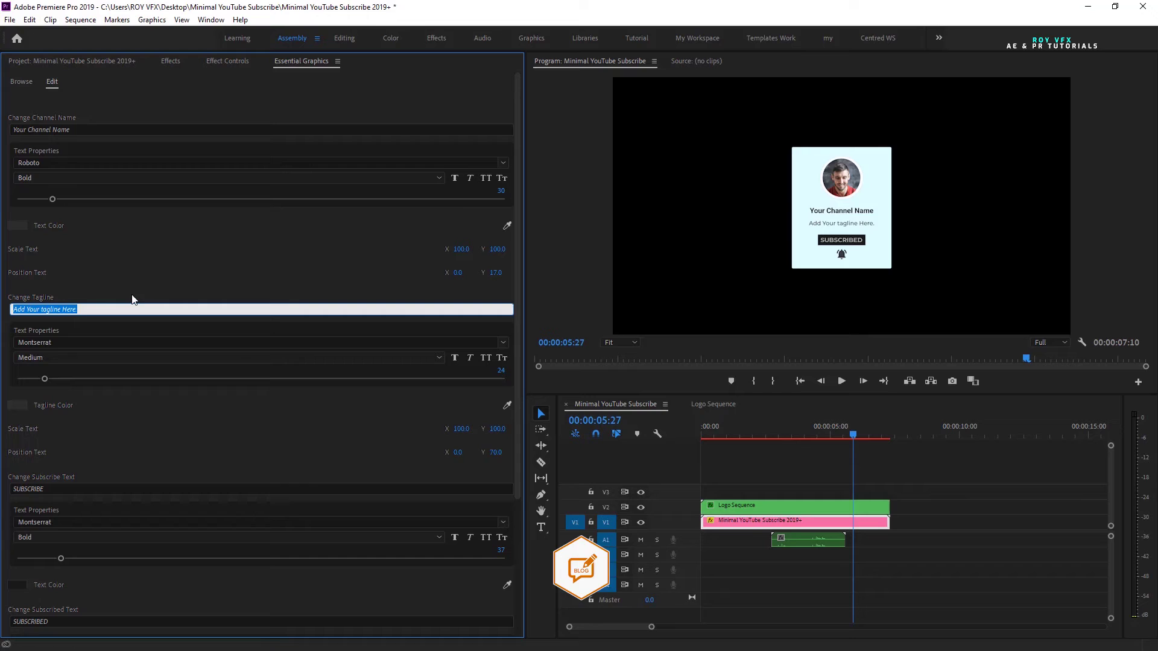
click(77, 343)
text(robo)
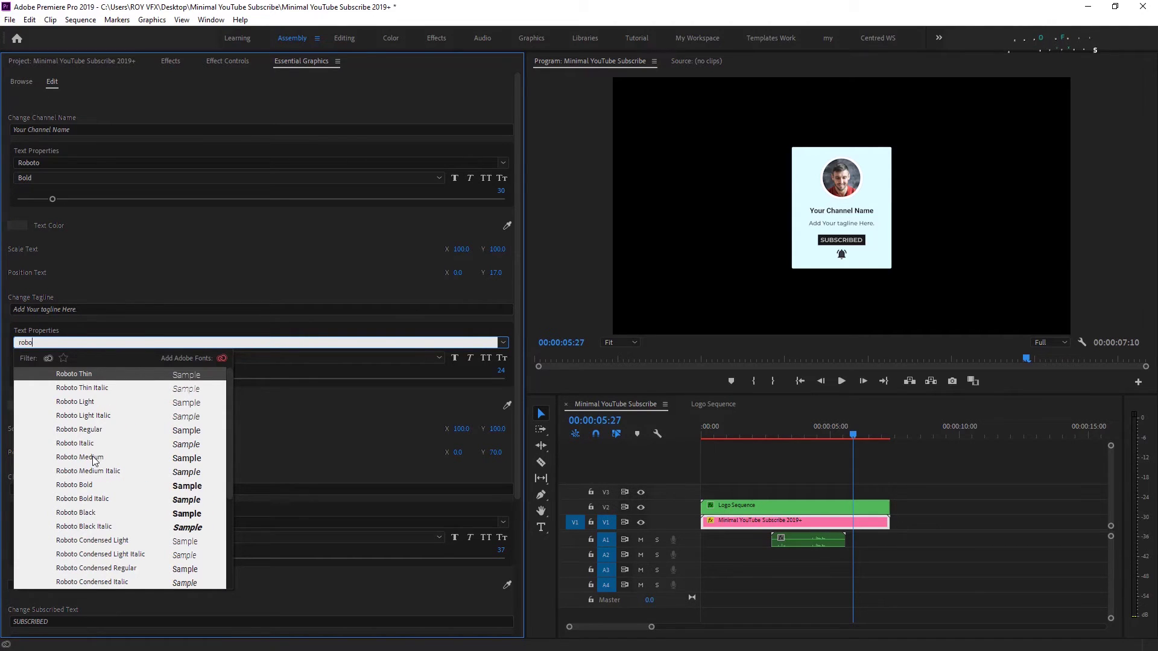
click(93, 458)
click(167, 315)
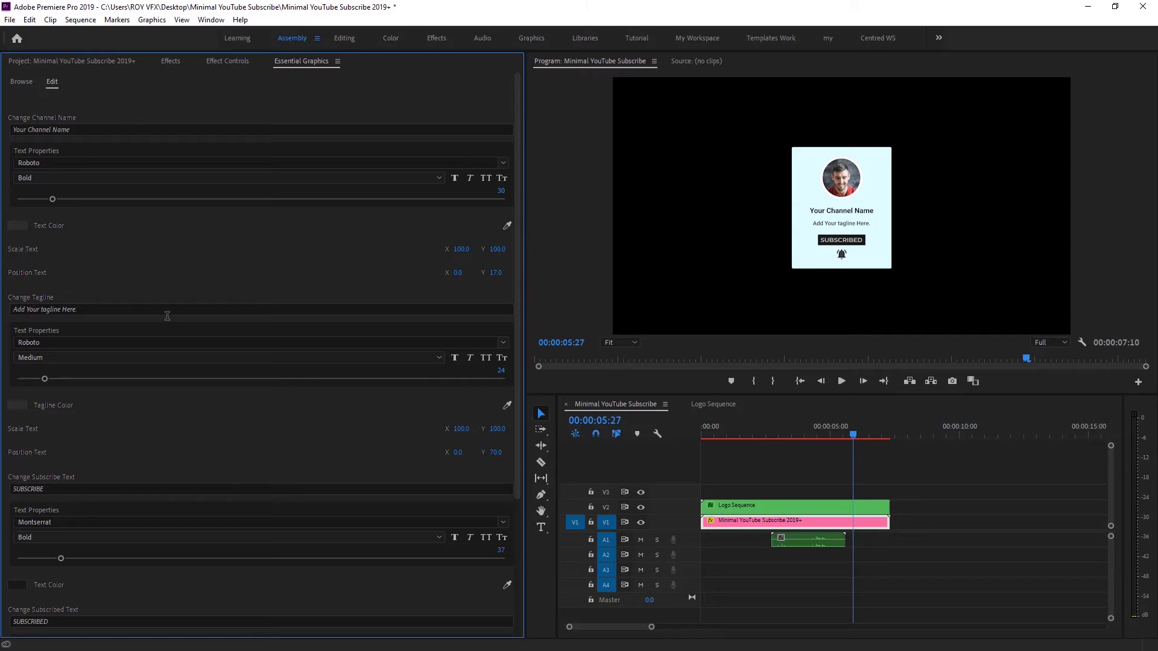
Make the channel name Text Color and the Tagline Color orange
click(17, 226)
click(613, 288)
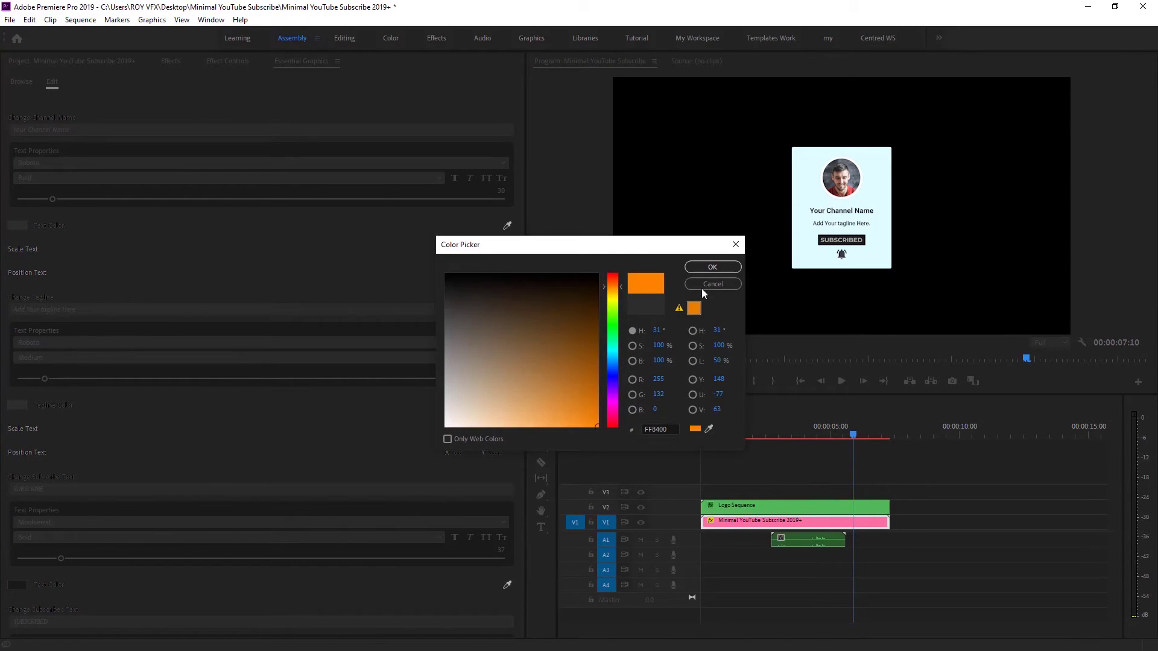
click(712, 266)
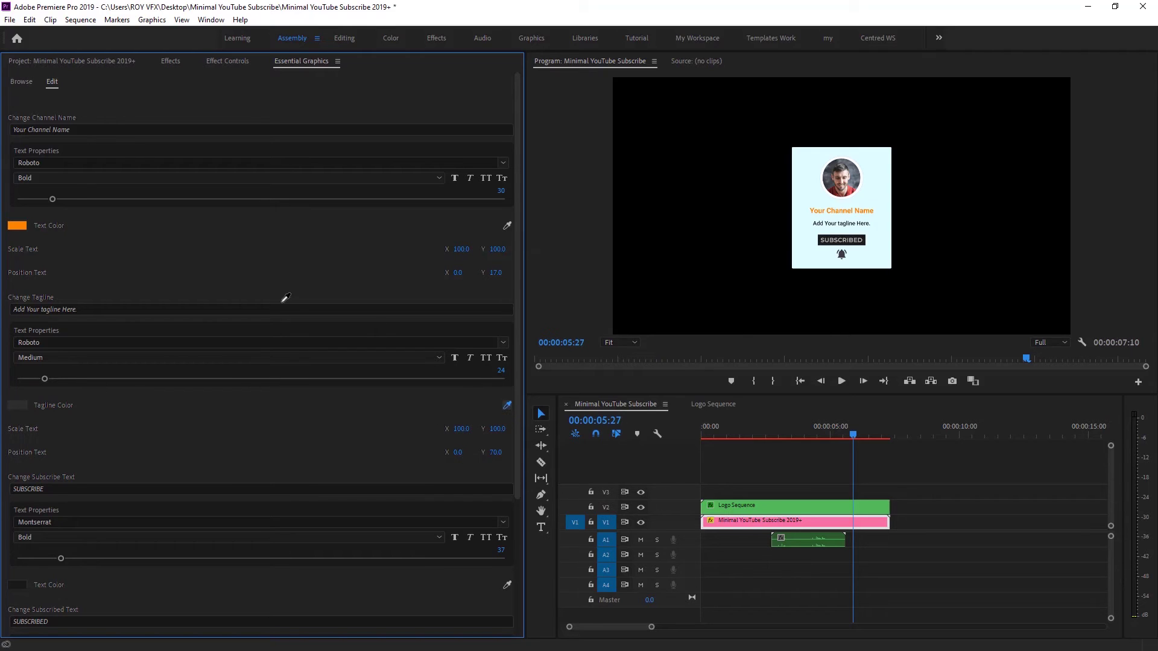
click(18, 225)
scroll(130, 408, down, 2)
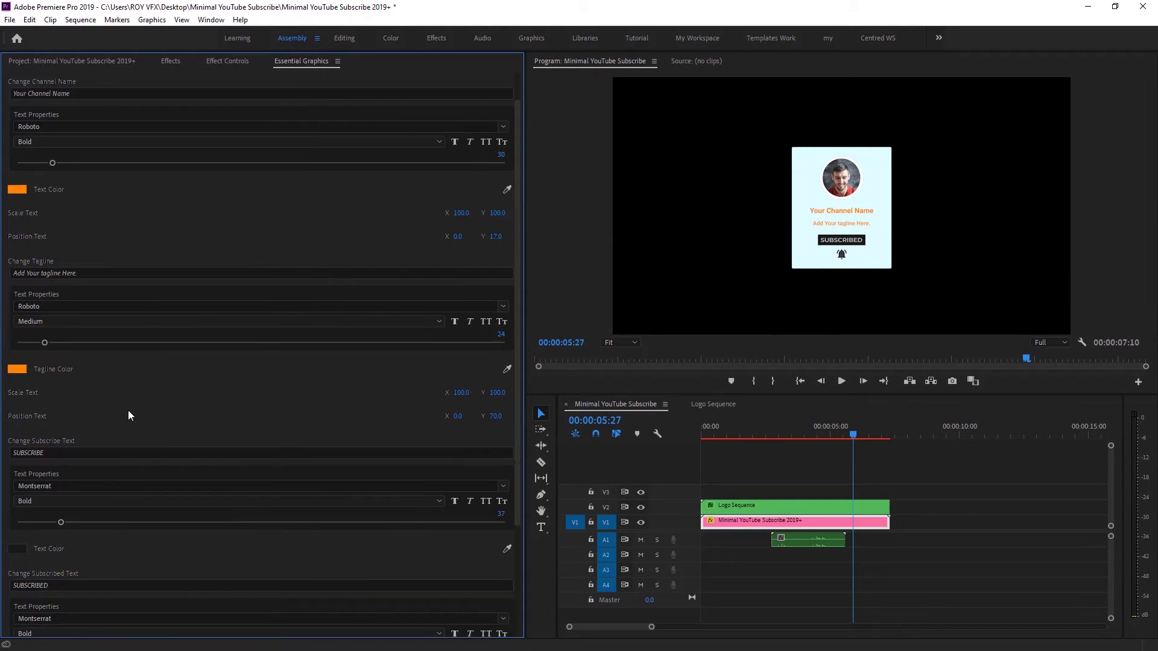
click(63, 428)
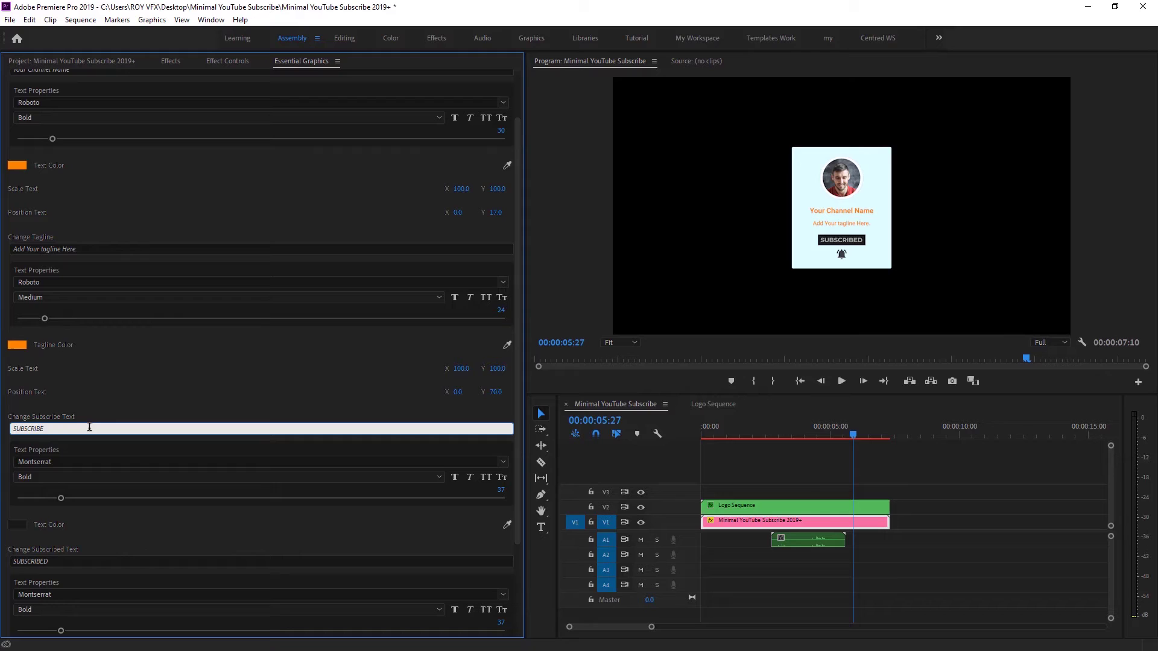
double_click(88, 428)
text(INSCRITO)
click(142, 404)
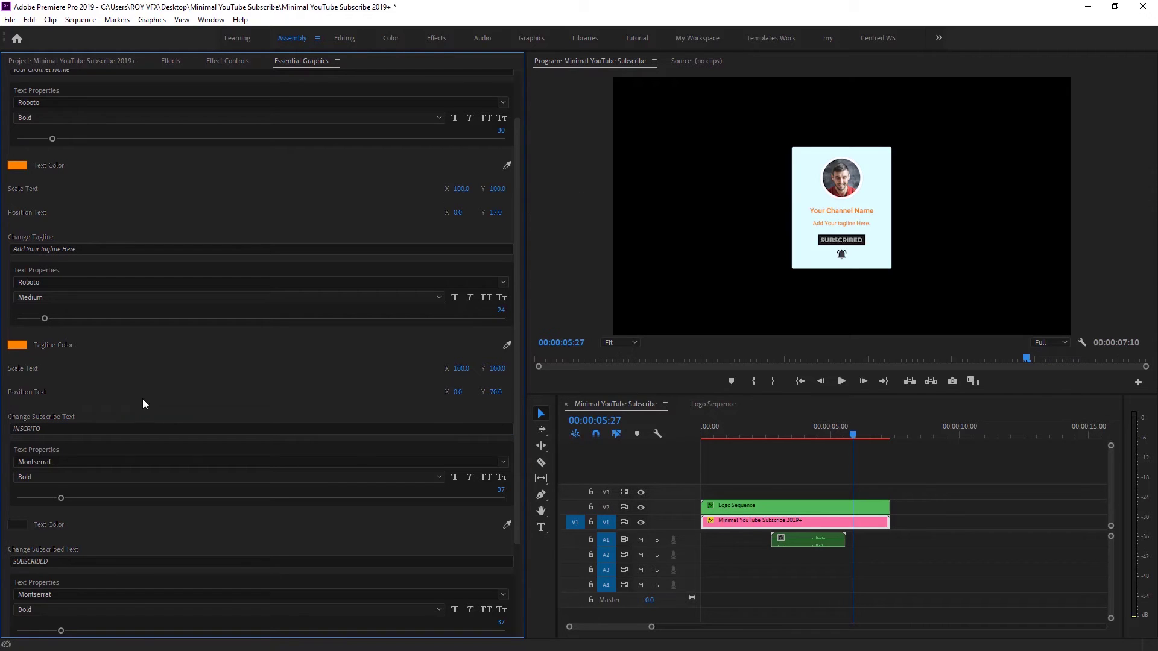
click(786, 432)
key(space)
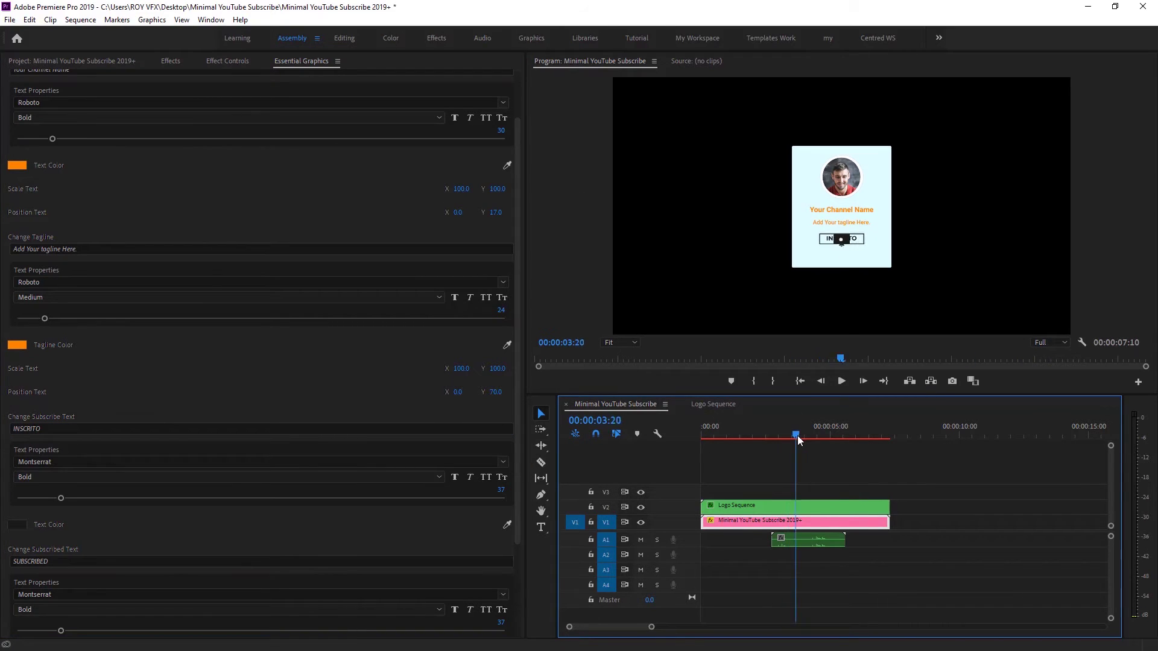
key(ctrl+z)
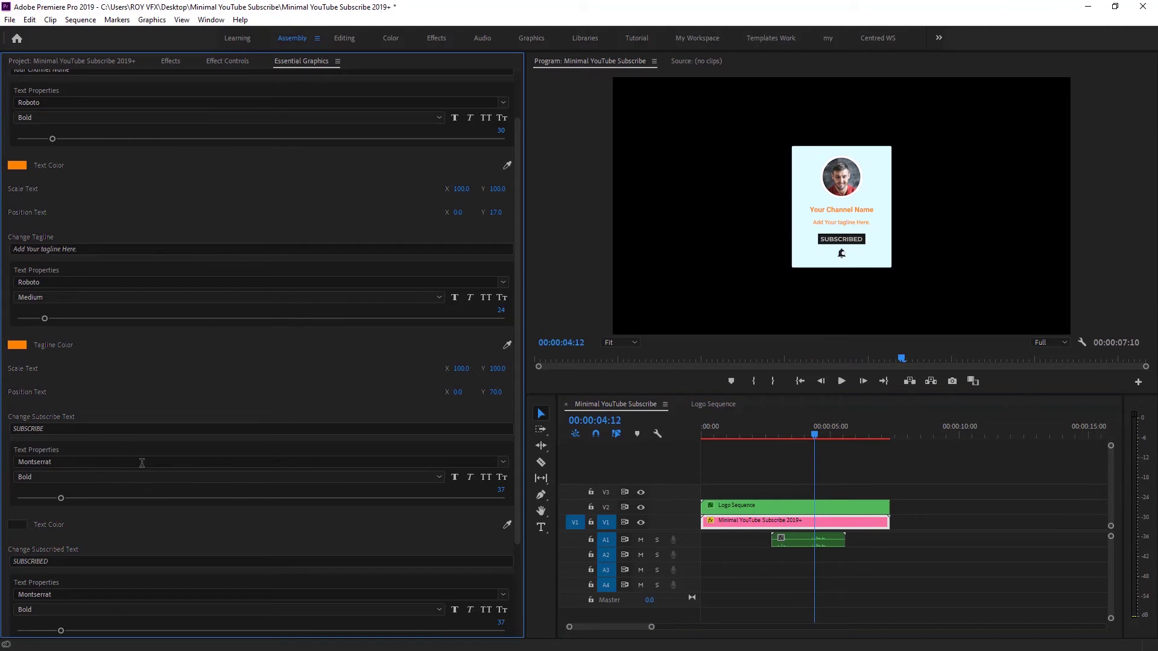
scroll(122, 426, down, 1)
scroll(117, 477, down, 1)
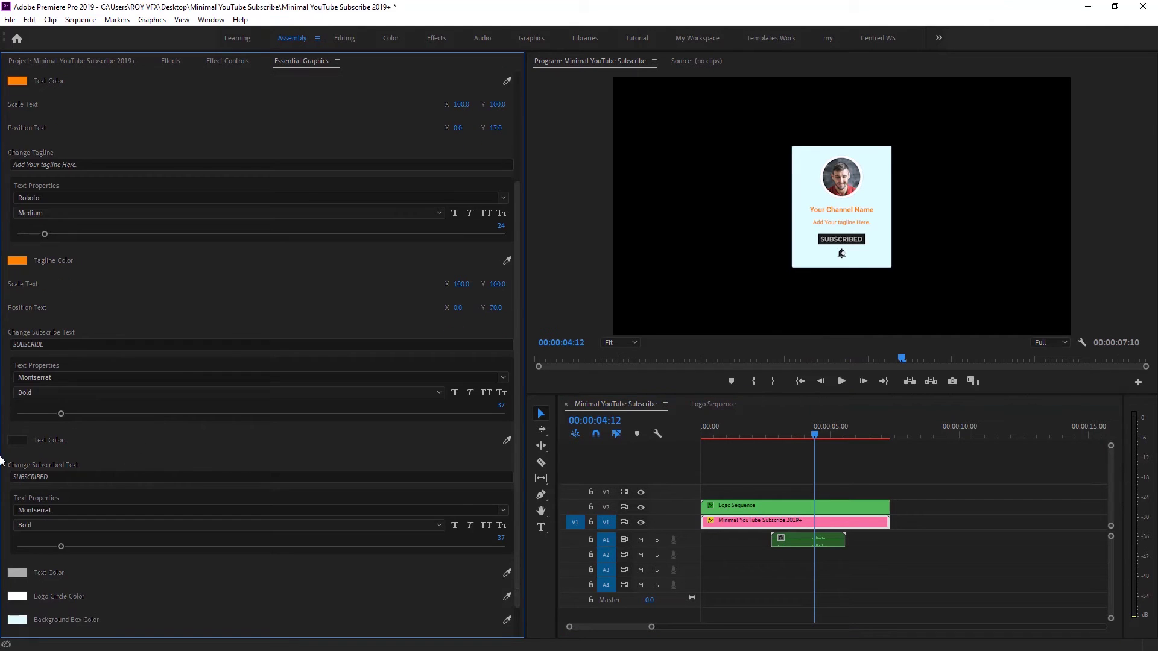
Set the SUBSCRIBE button Text Color to bright red
click(16, 441)
drag(451, 347, 416, 363)
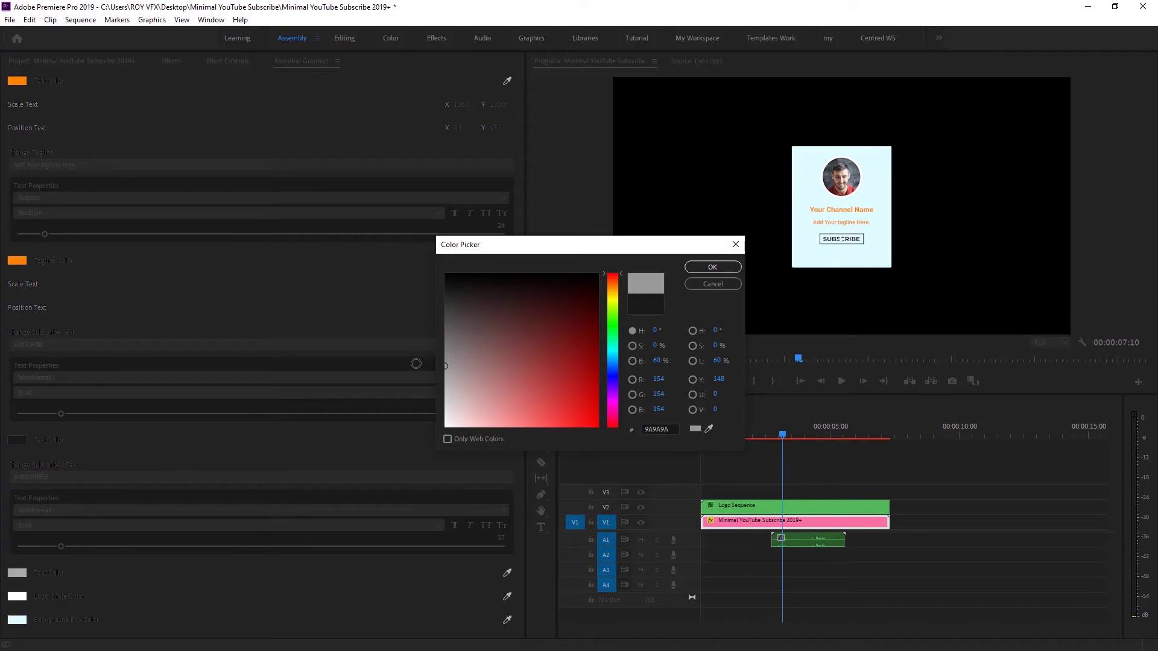
click(592, 281)
click(712, 267)
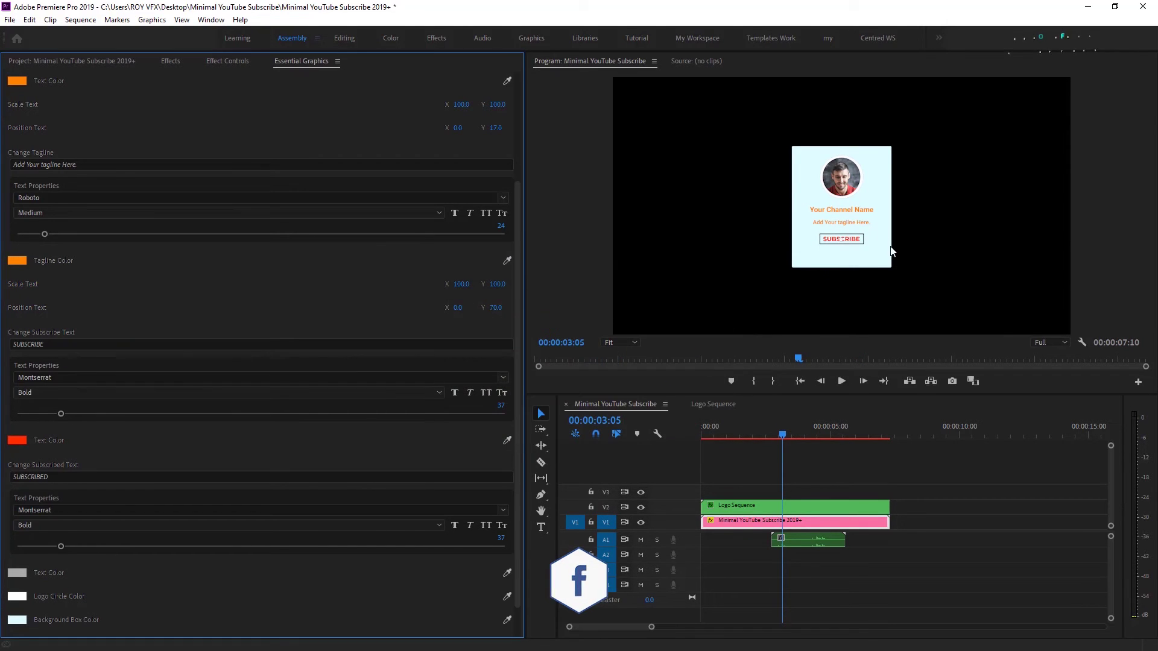
Enlarge the card preview to 75% and move the playhead to 00:00:02:23
click(776, 433)
click(621, 342)
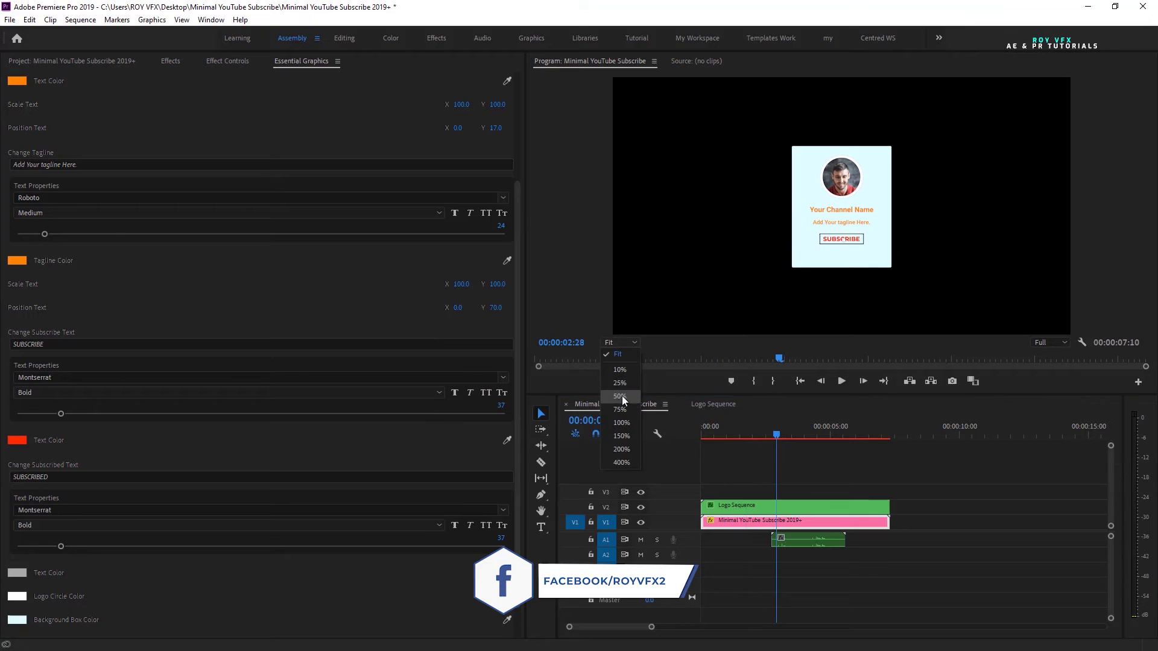
click(621, 415)
click(772, 435)
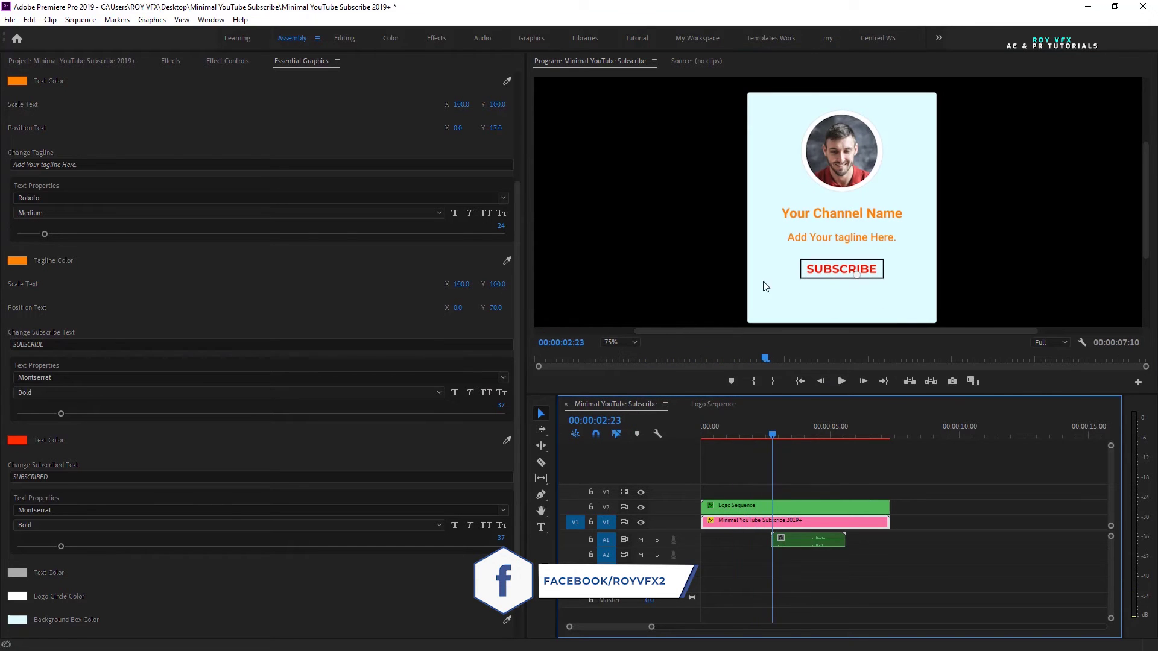
scroll(516, 437, down, 2)
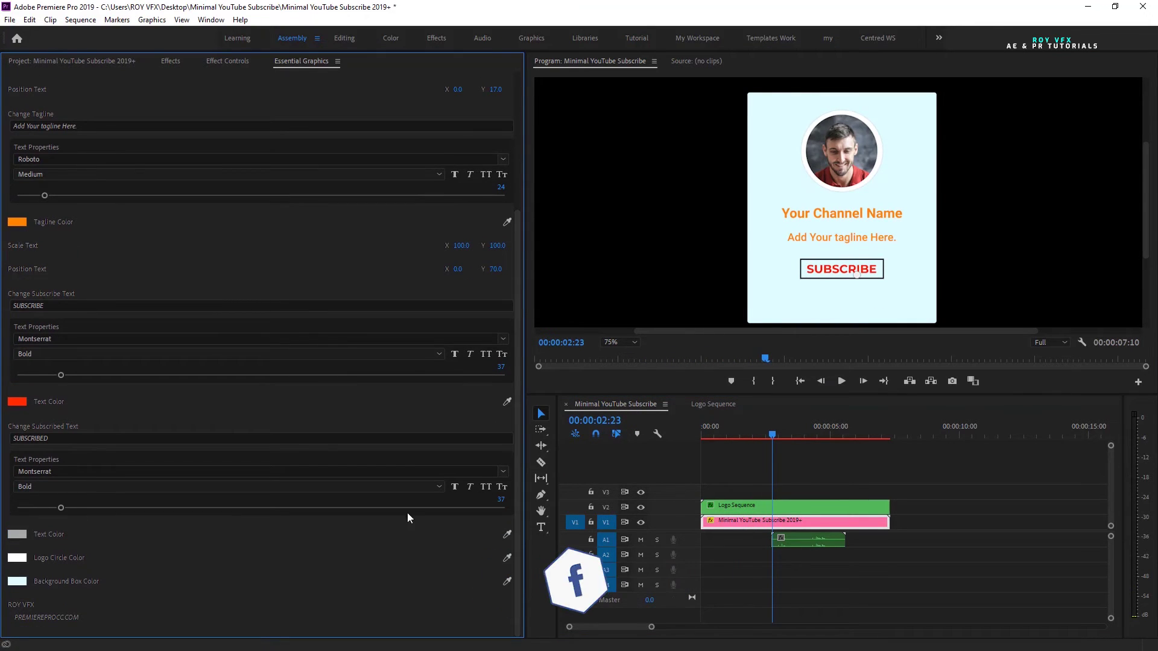
Set the SUBSCRIBED Text Color to dark red 8D1700 and preview it
click(16, 533)
click(600, 357)
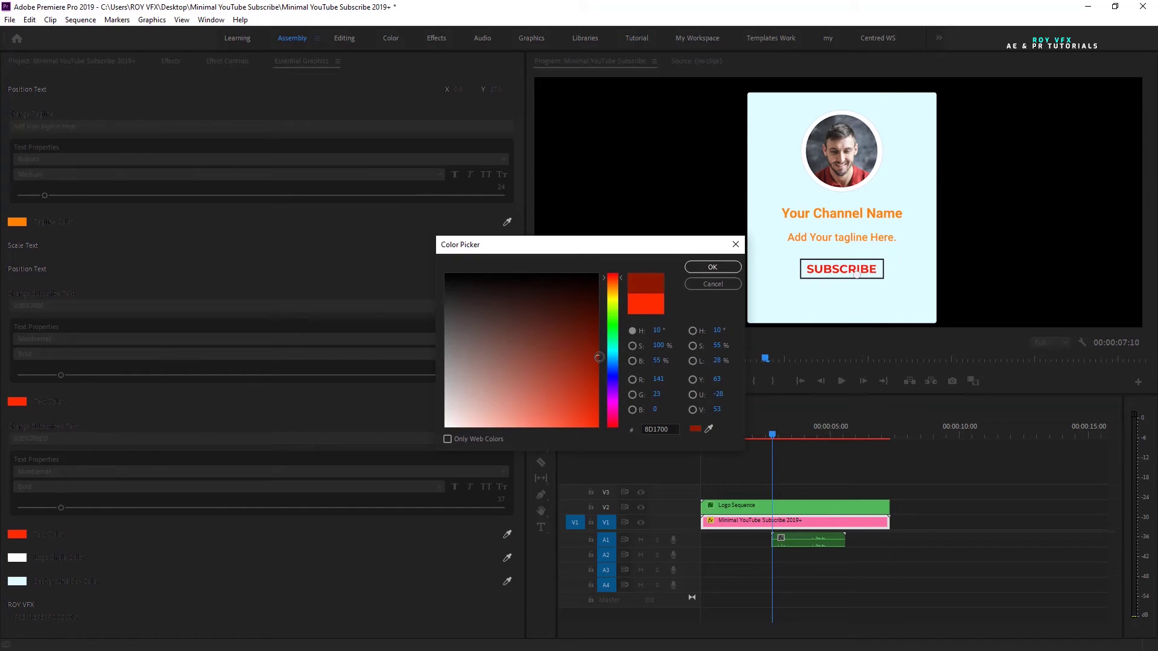
click(707, 269)
drag(773, 435, 835, 433)
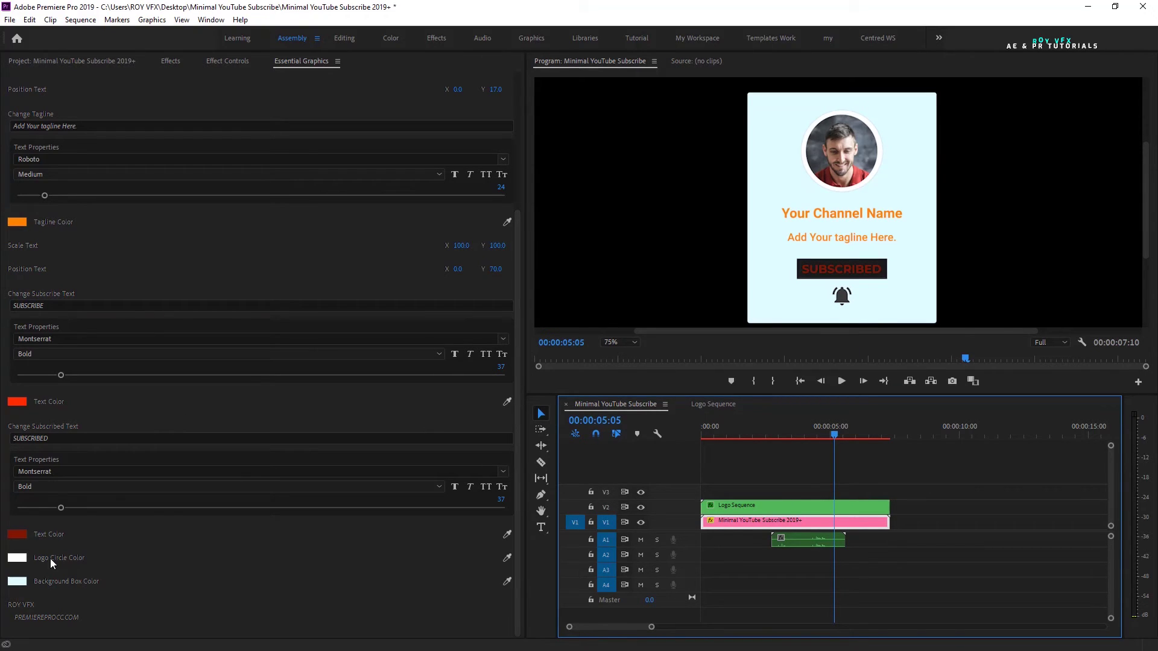
Set Logo Circle Color to dark red, then change it to red 9C1600
click(17, 559)
click(588, 332)
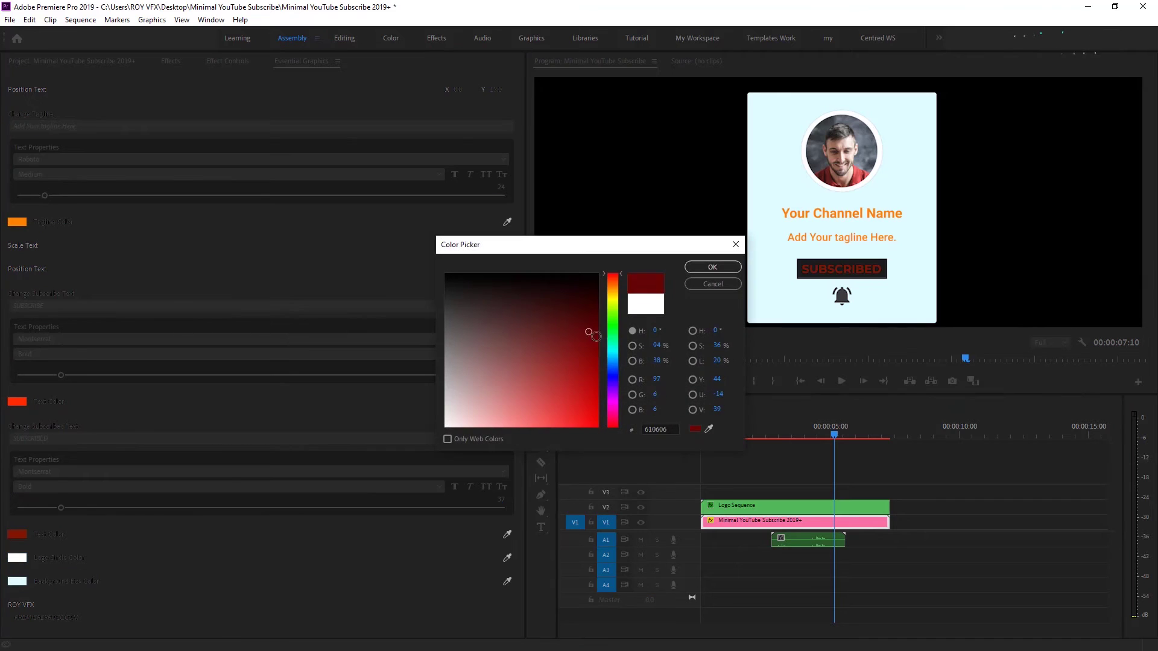
click(712, 268)
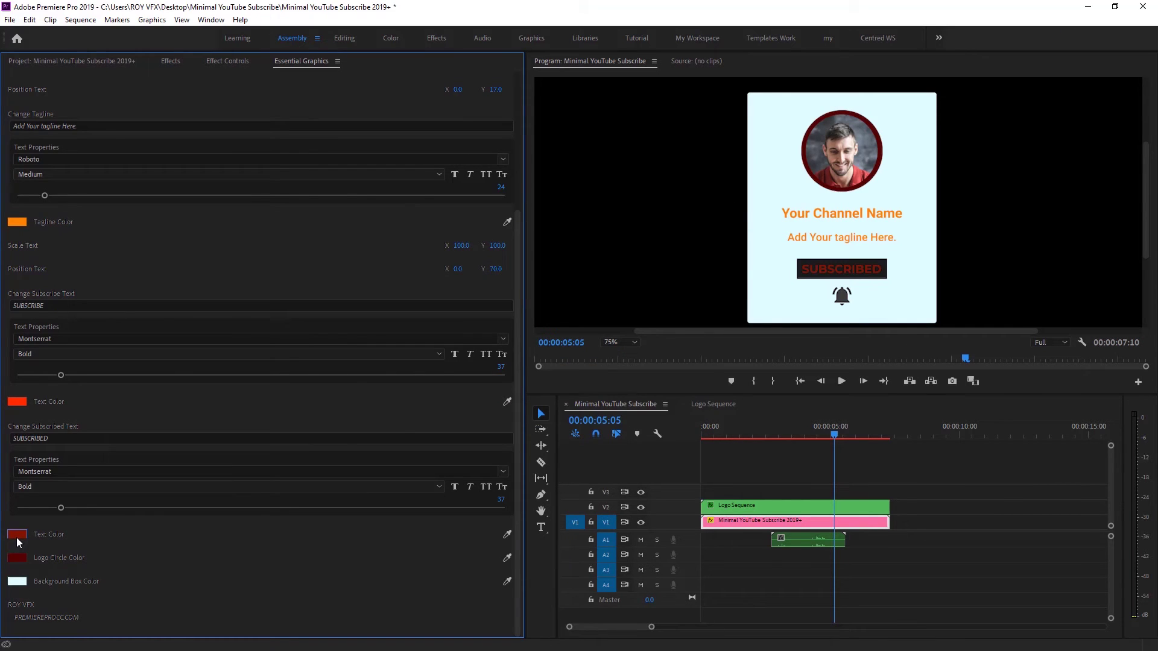
click(23, 562)
drag(613, 312, 612, 276)
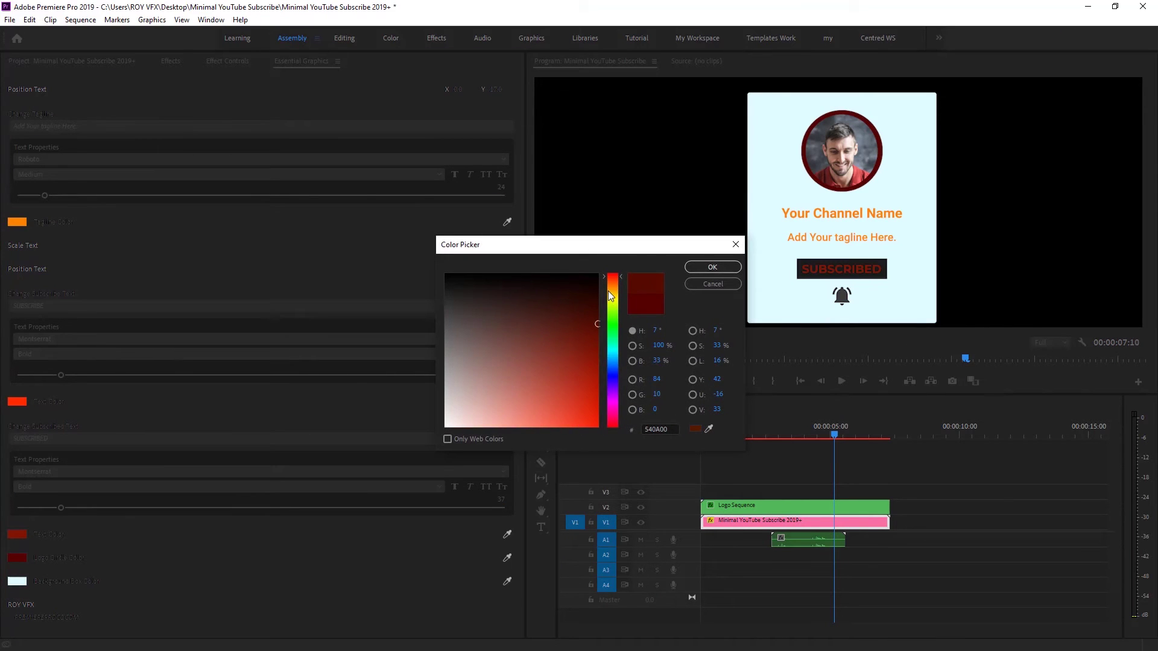
click(706, 269)
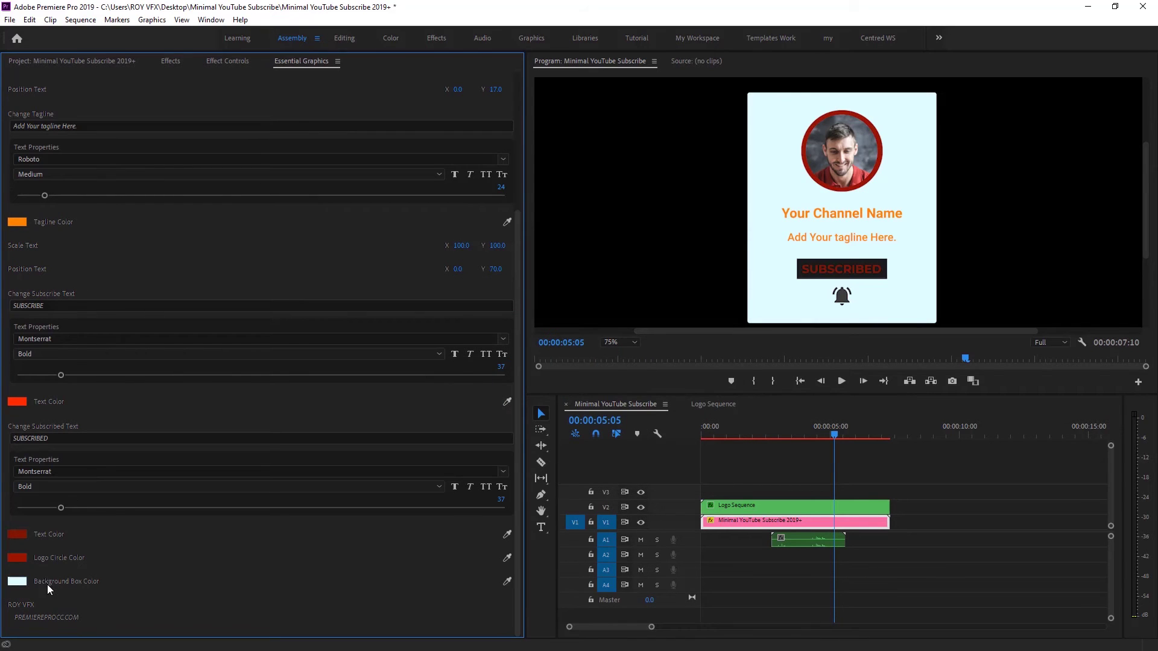
Set the Background Box Color to a light salmon pink
click(16, 582)
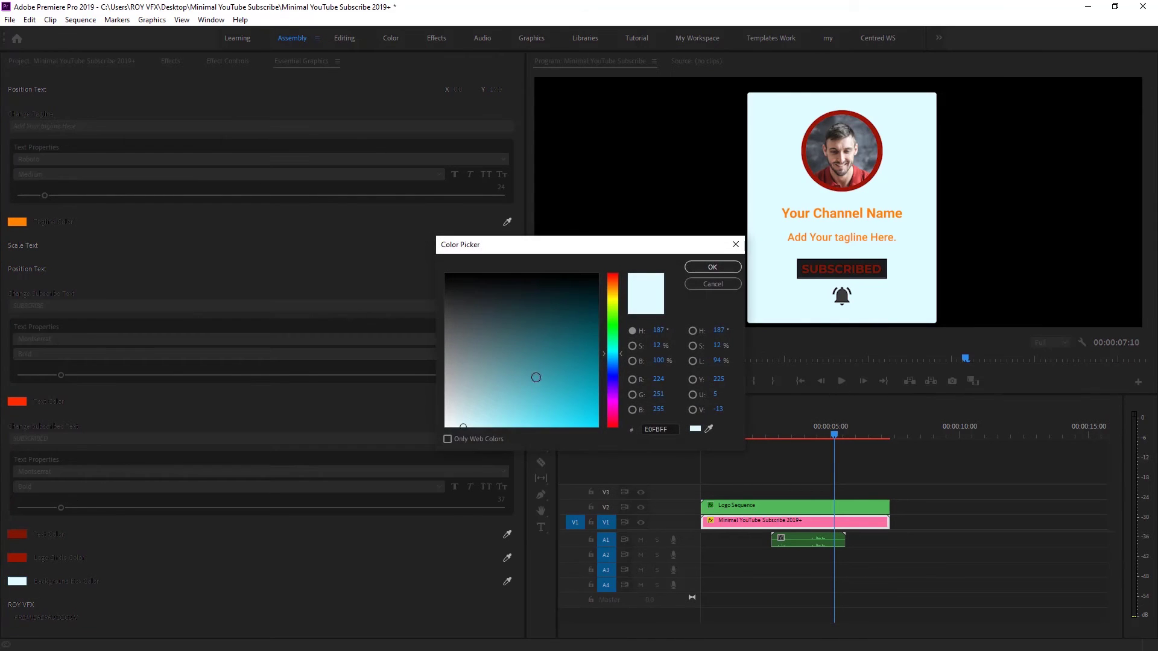
click(613, 283)
drag(507, 385, 500, 430)
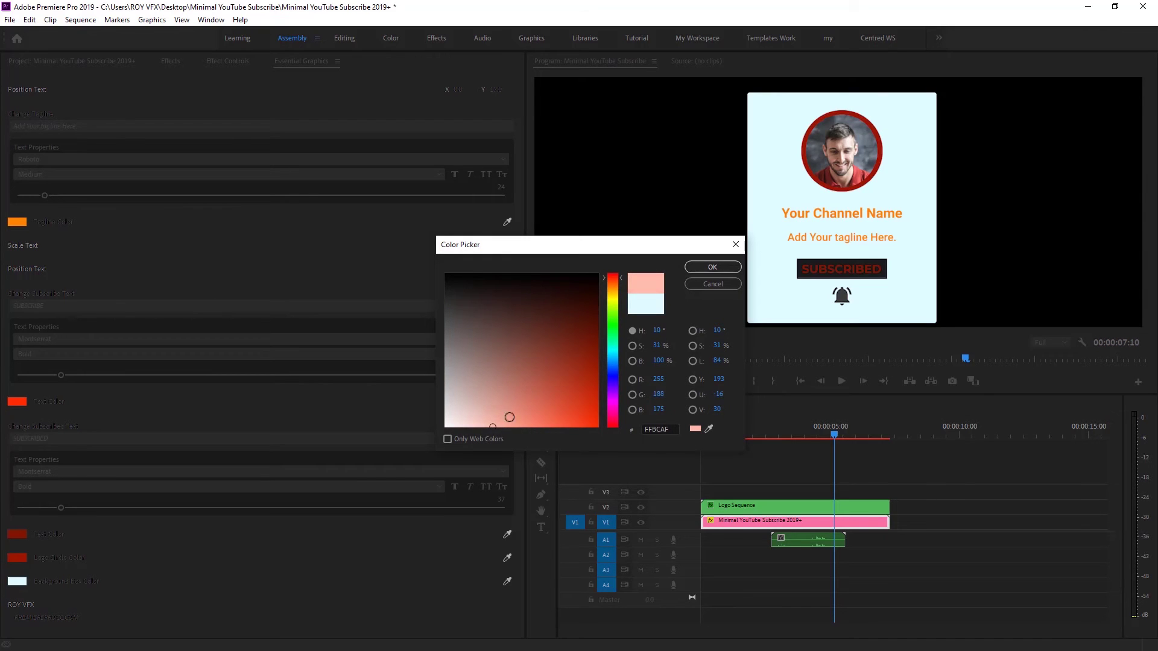
click(723, 268)
Scrub the card animation from about four to five seconds, then fit the preview
click(804, 434)
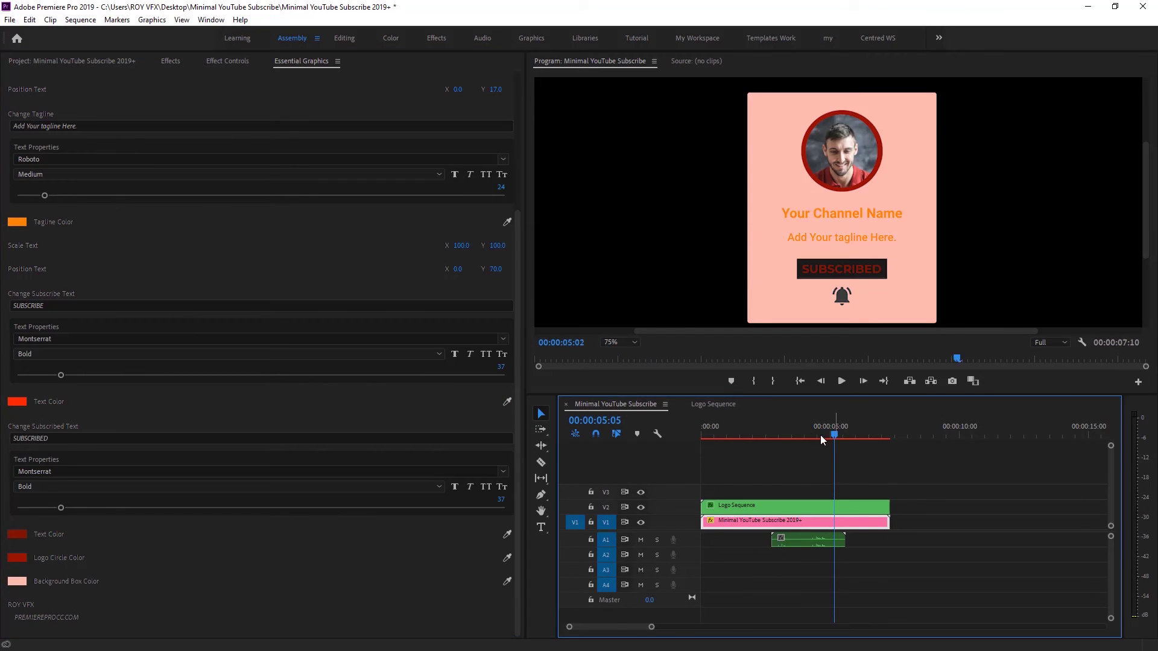
drag(719, 426, 855, 412)
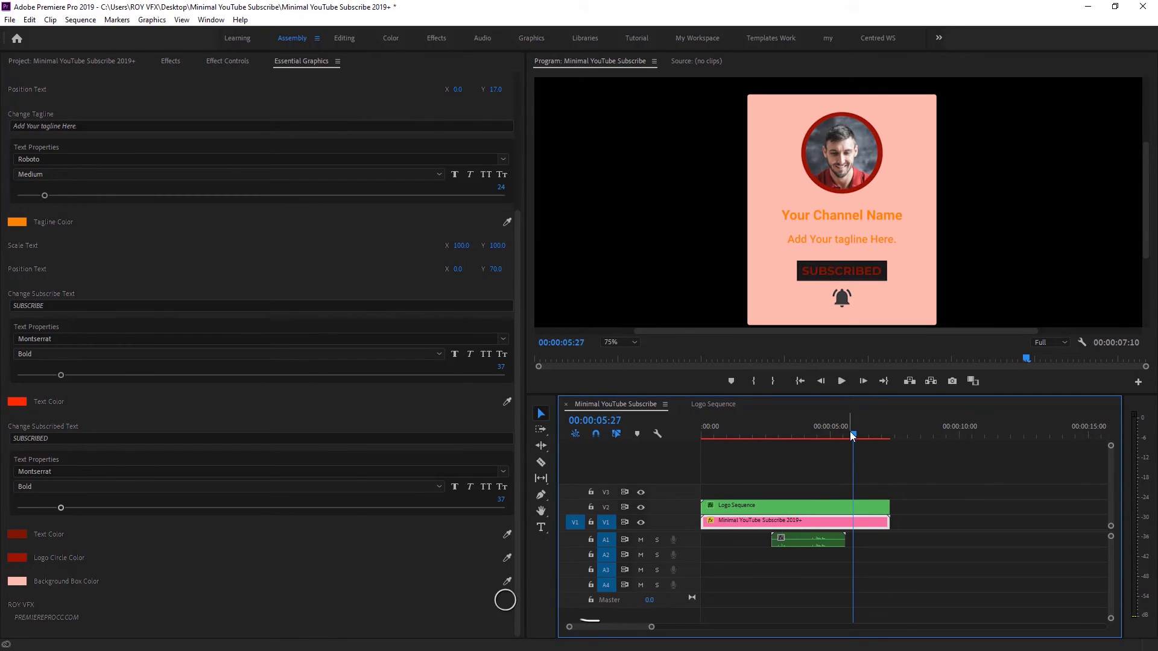
drag(850, 432, 787, 436)
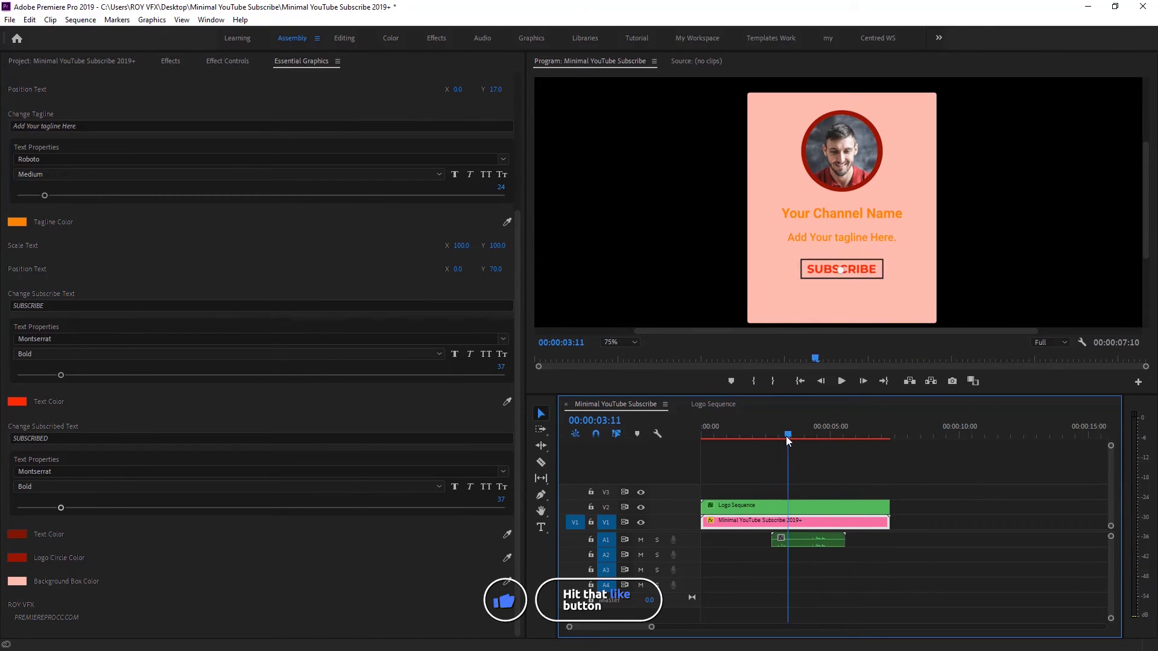
click(72, 64)
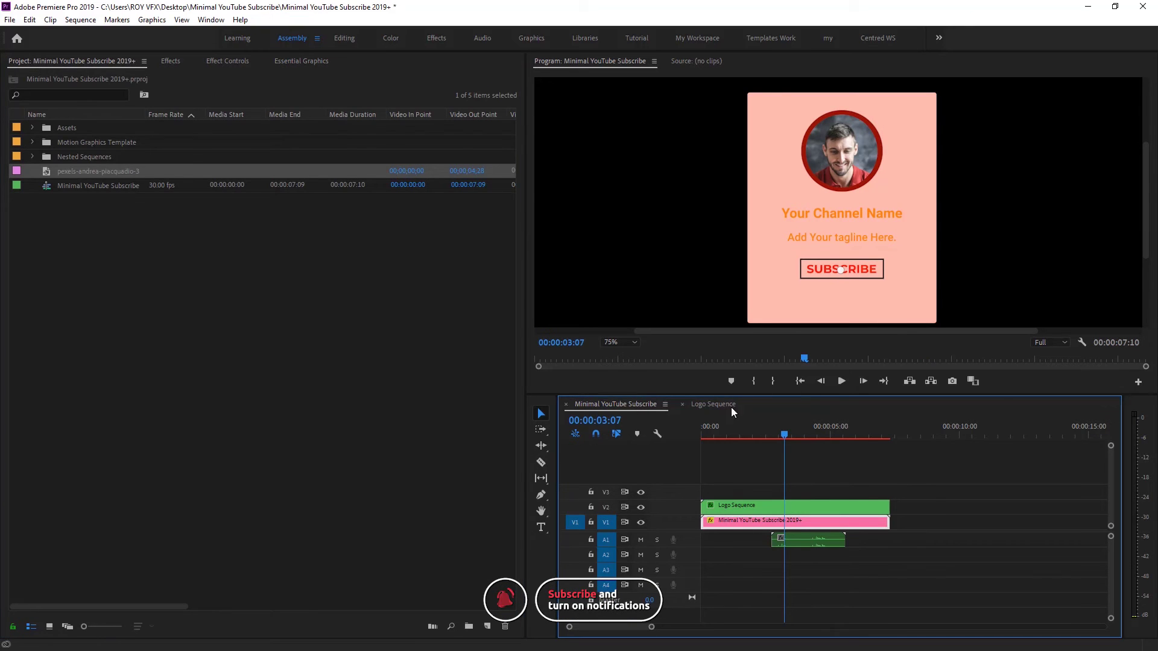
click(610, 342)
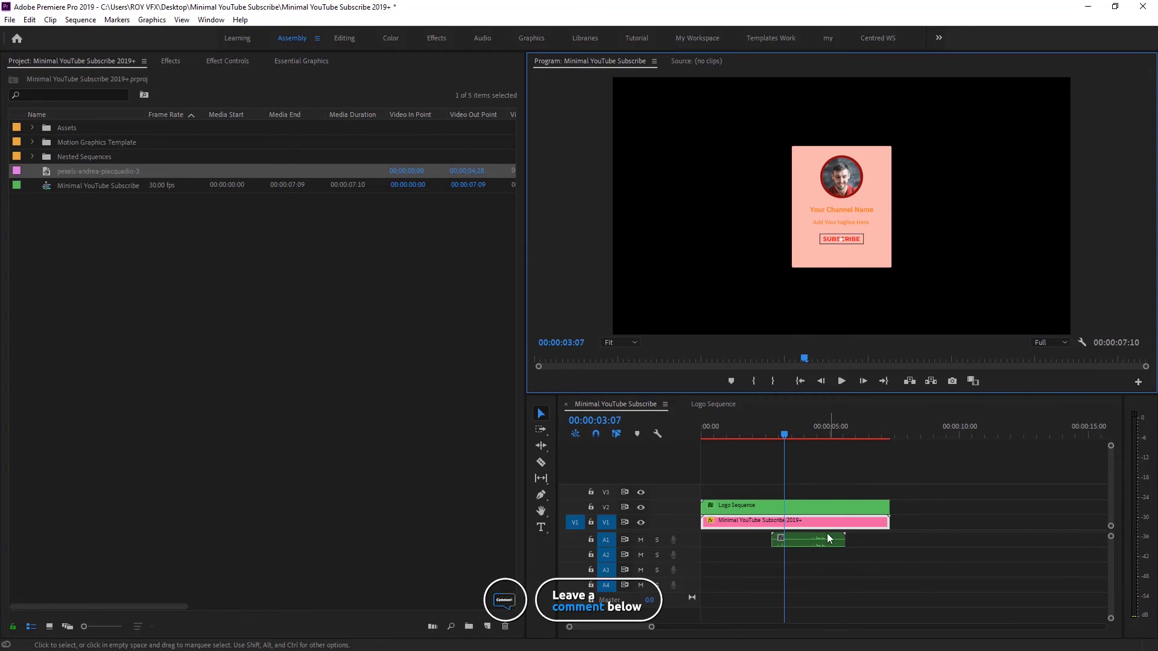
Open Export Media and set the format to QuickTime
click(11, 20)
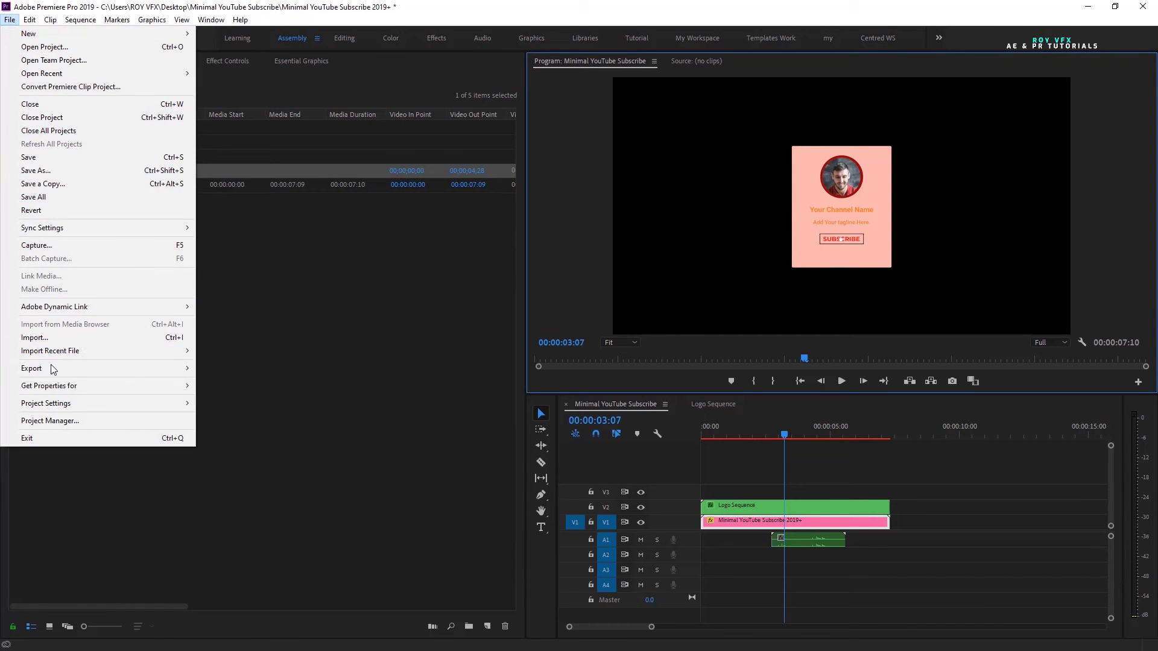
mouse_move(32, 368)
click(224, 369)
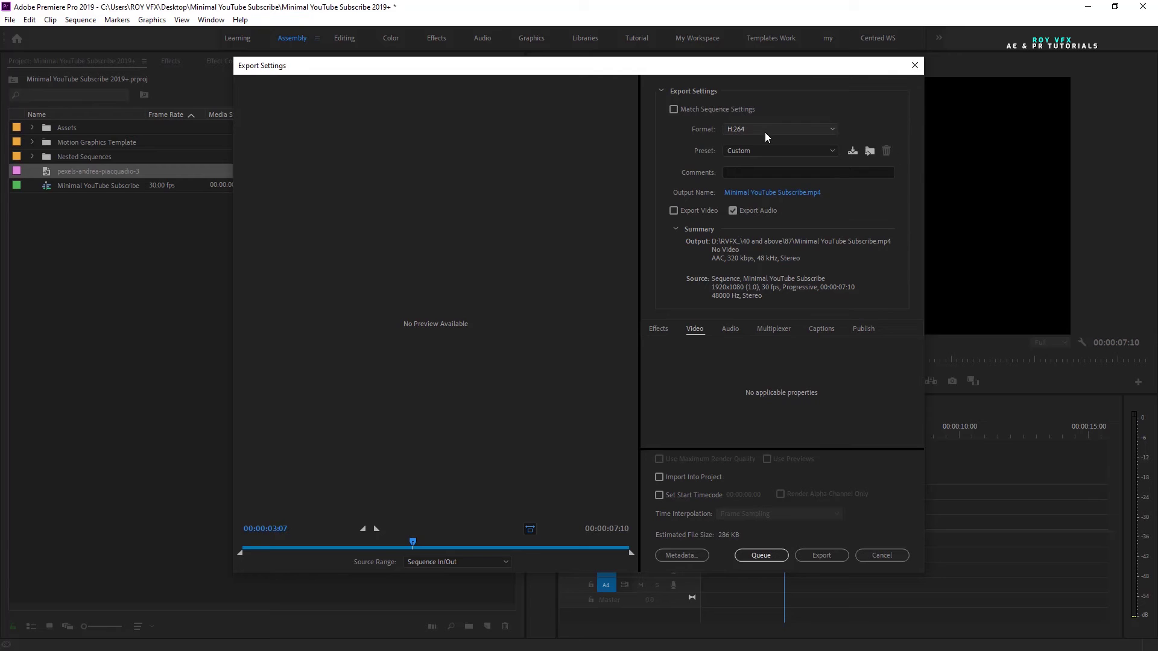
click(767, 129)
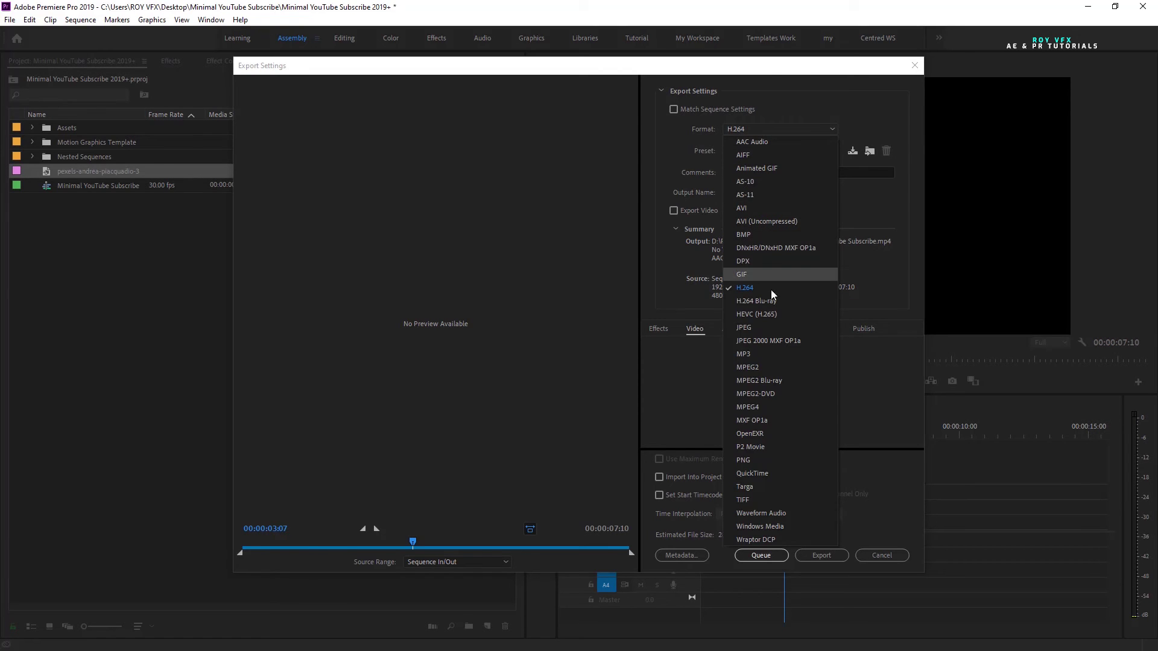
click(757, 473)
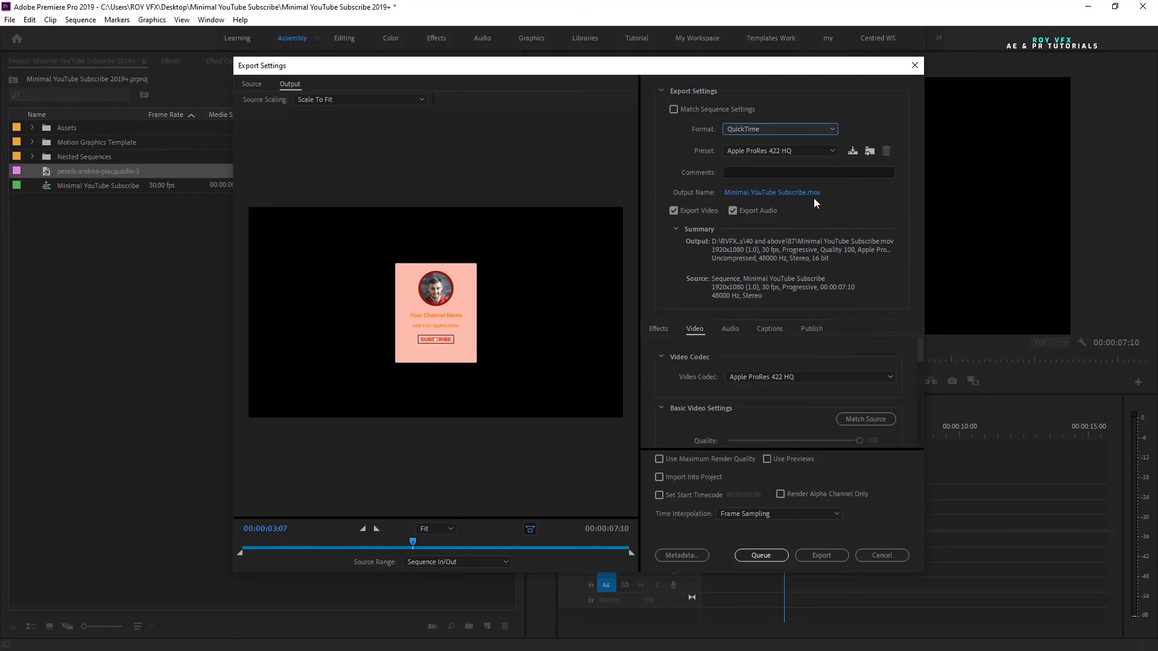
click(789, 375)
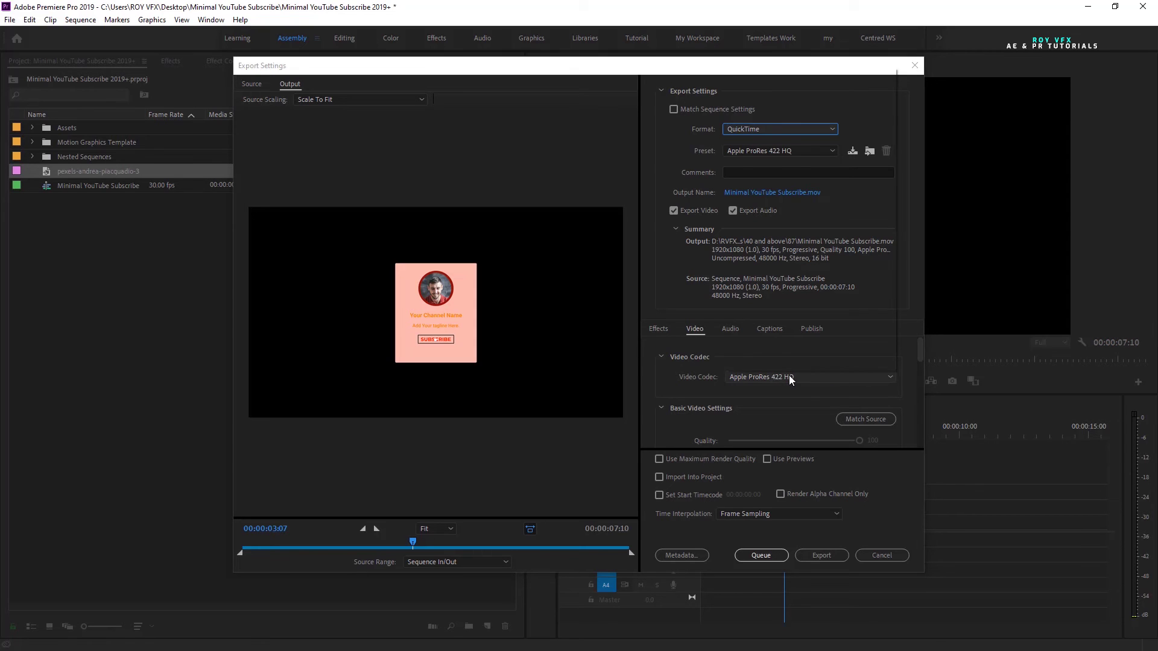
click(785, 141)
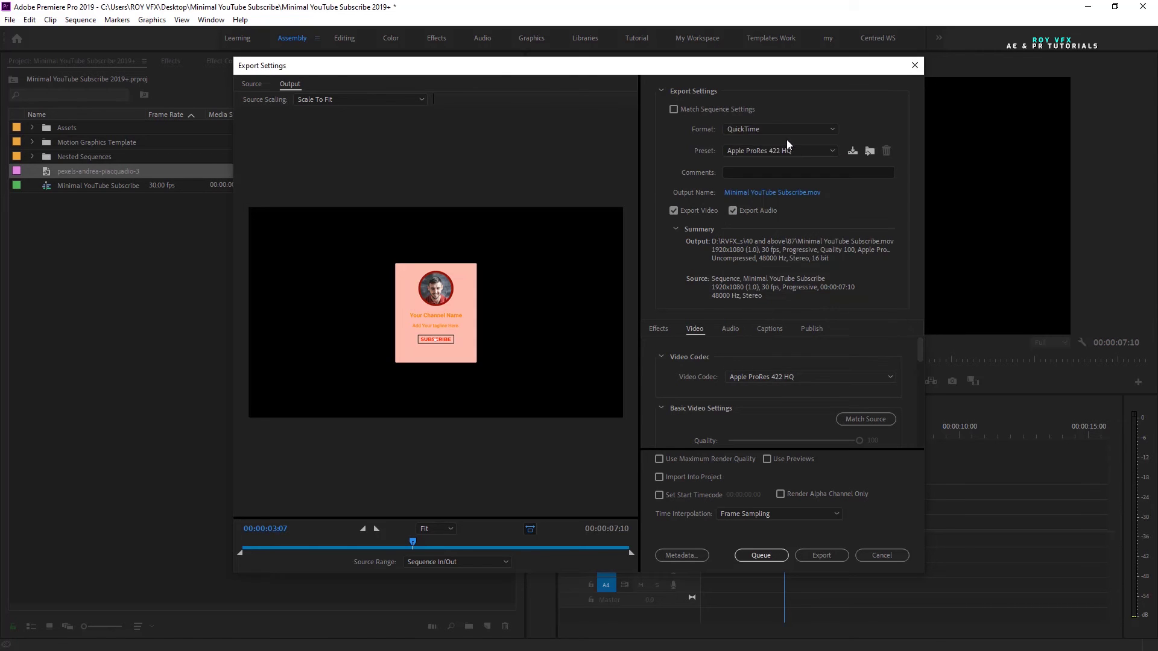
mouse_move(919, 354)
mouse_down()
mouse_move(919, 389)
mouse_move(905, 395)
mouse_move(920, 399)
mouse_up()
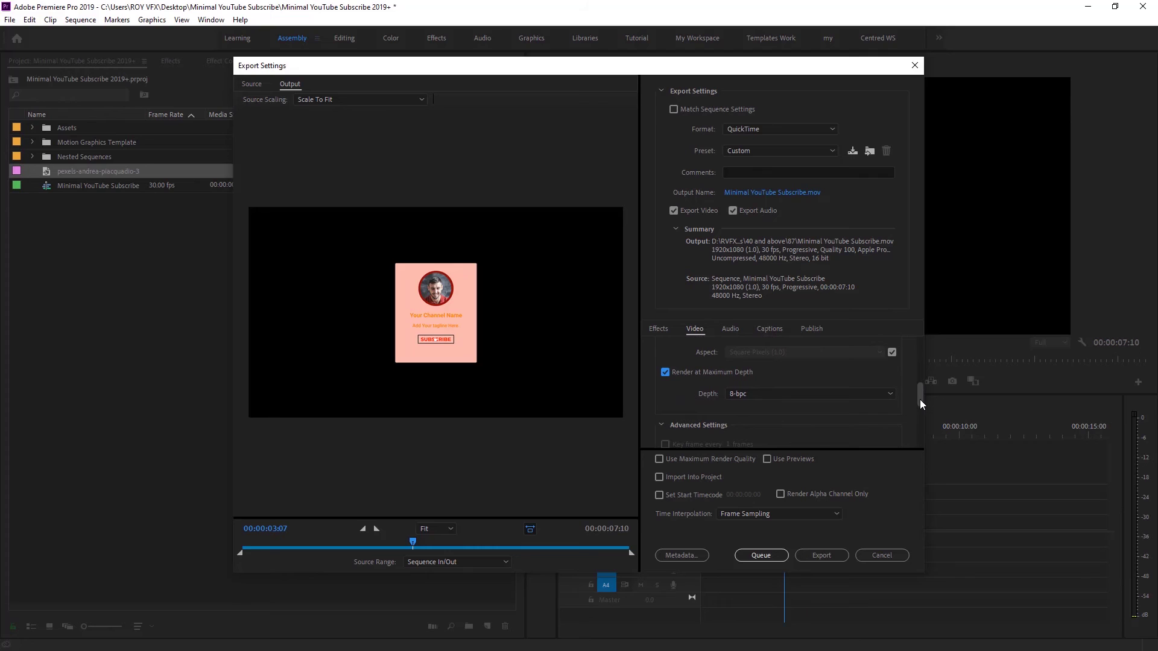
Set depth to 16-bpc + alpha, enable Maximum Render Quality, and export
click(855, 397)
click(755, 445)
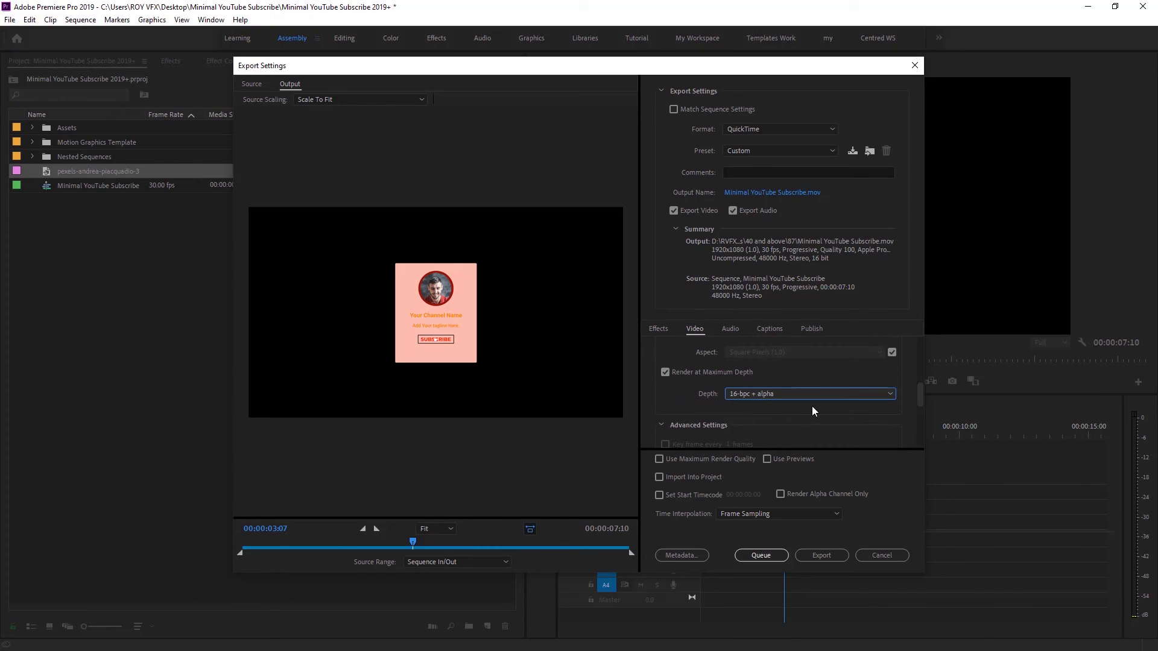
click(658, 460)
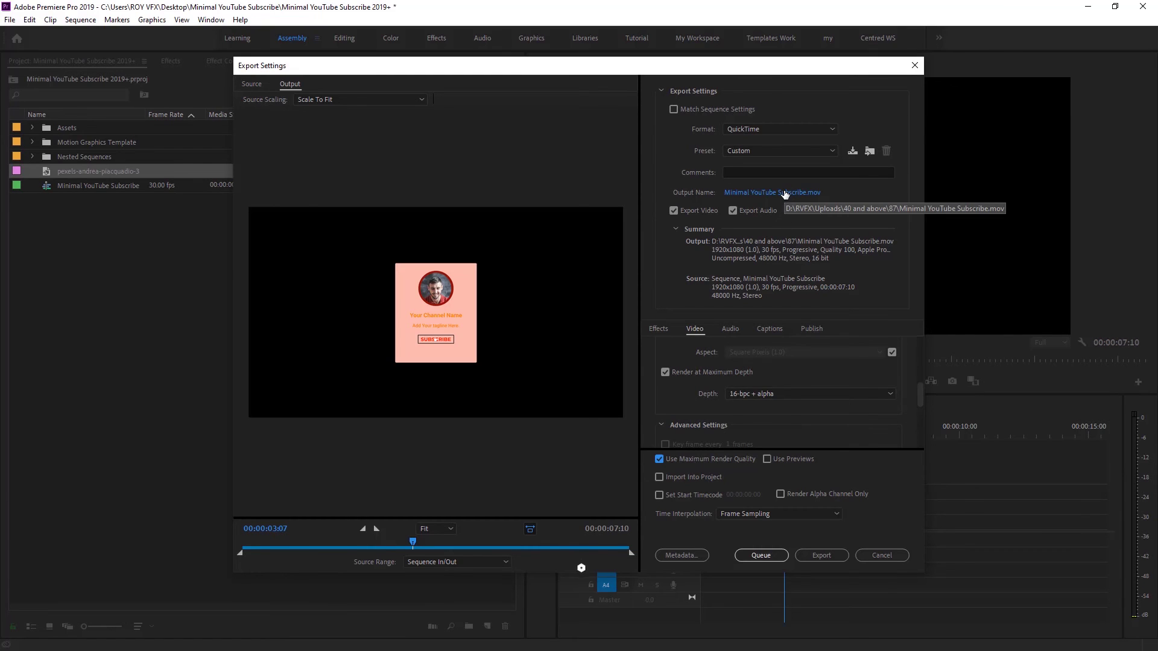
click(822, 557)
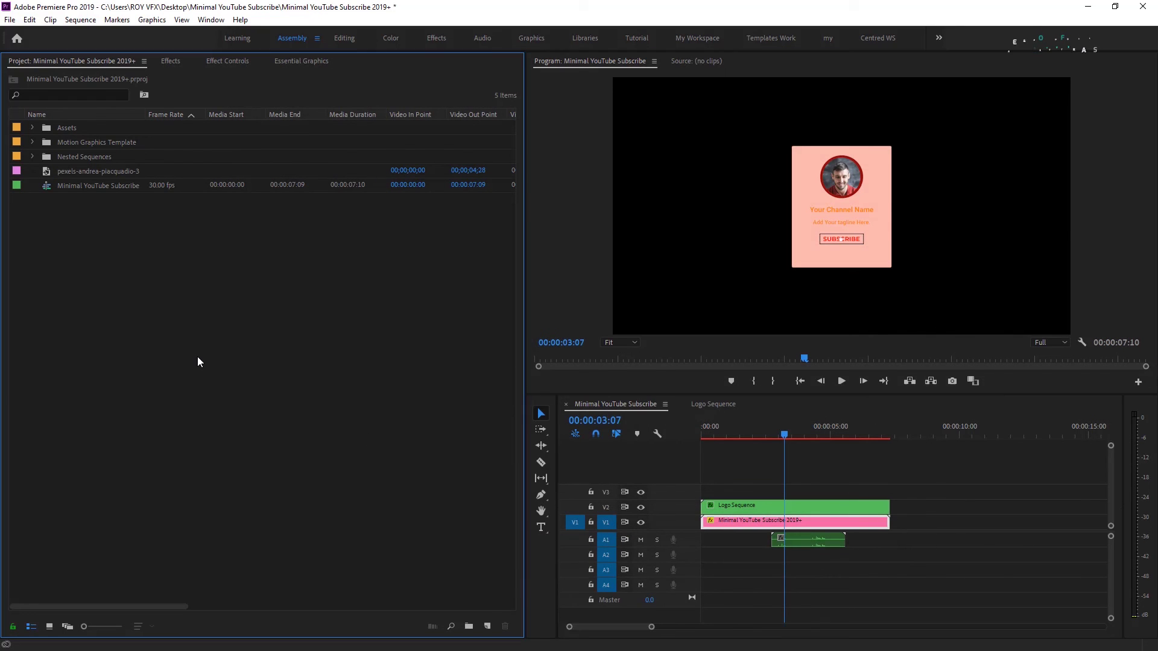
Create a new sequence, Sequence 02
click(488, 624)
click(513, 480)
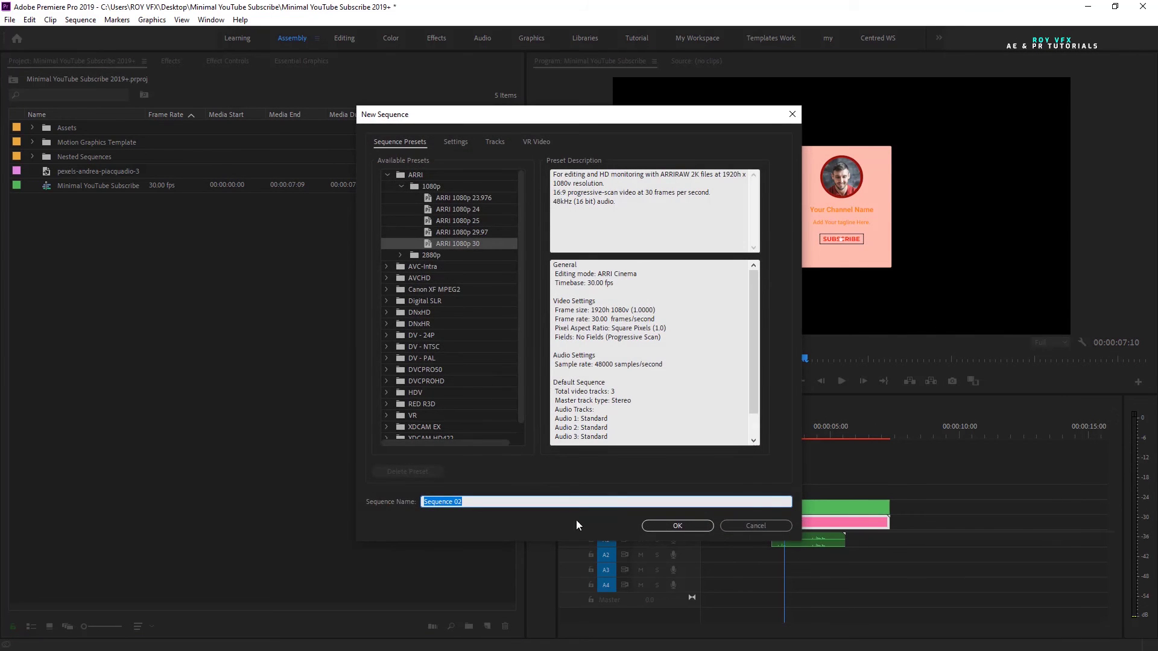
click(677, 526)
Put the man's photo on V1, extend it to about ten seconds, and scale it to 34
drag(91, 171, 708, 522)
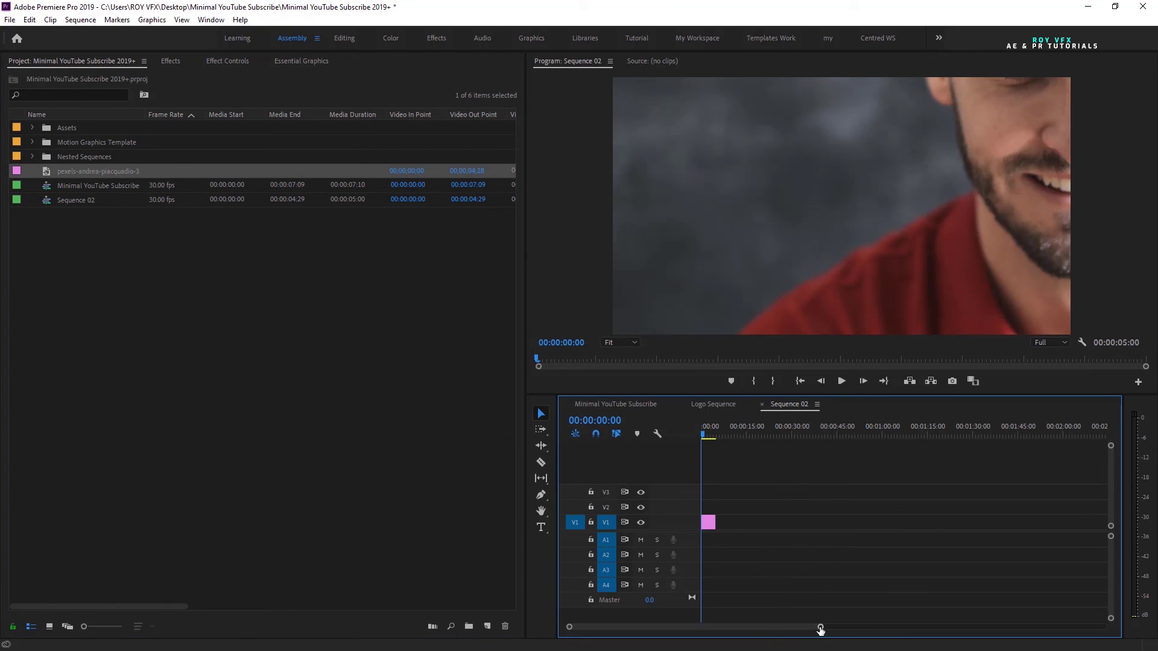
drag(819, 629, 670, 627)
drag(788, 523, 887, 523)
click(227, 61)
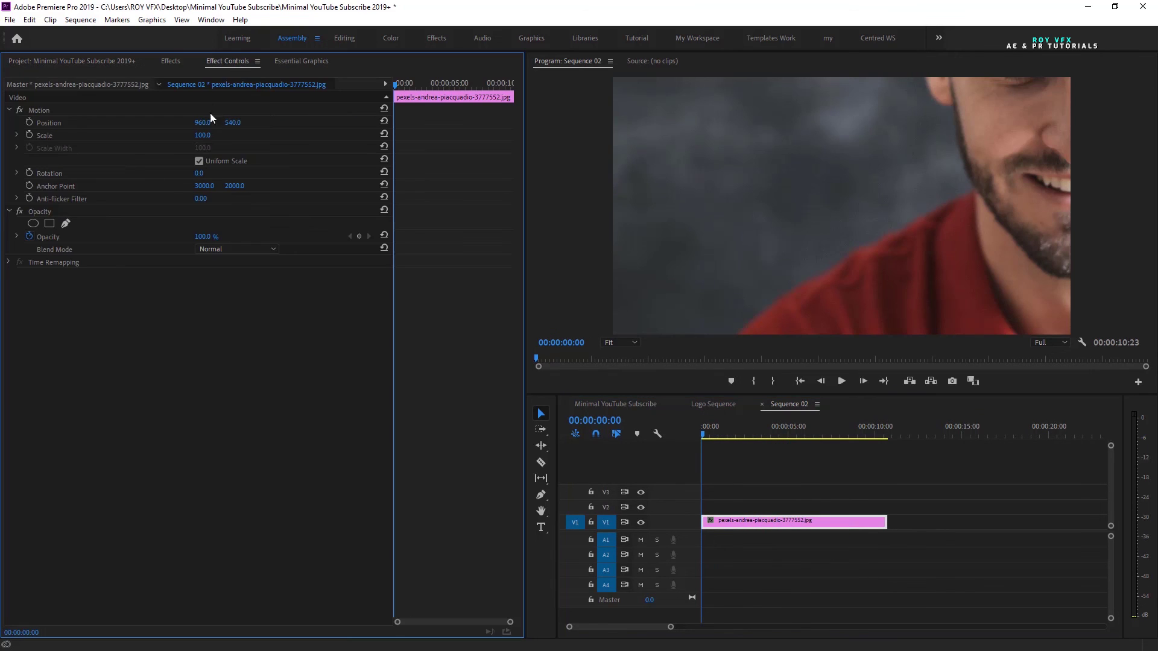
drag(201, 135, 145, 135)
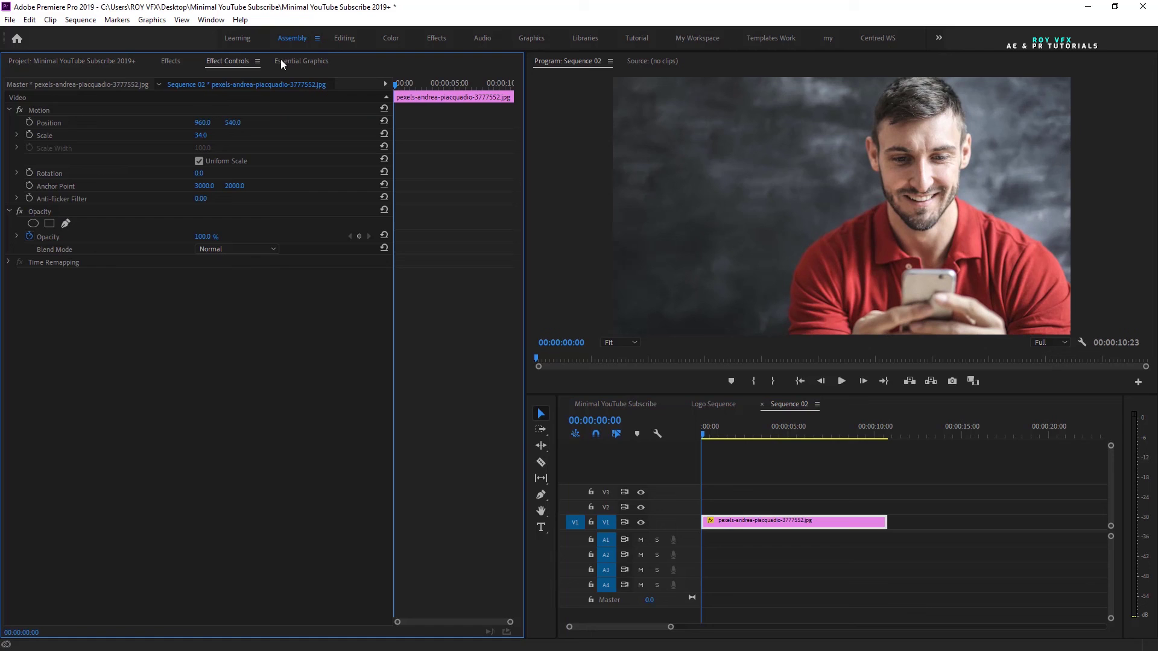
Import the exported subscribe MOV file into the project
click(99, 61)
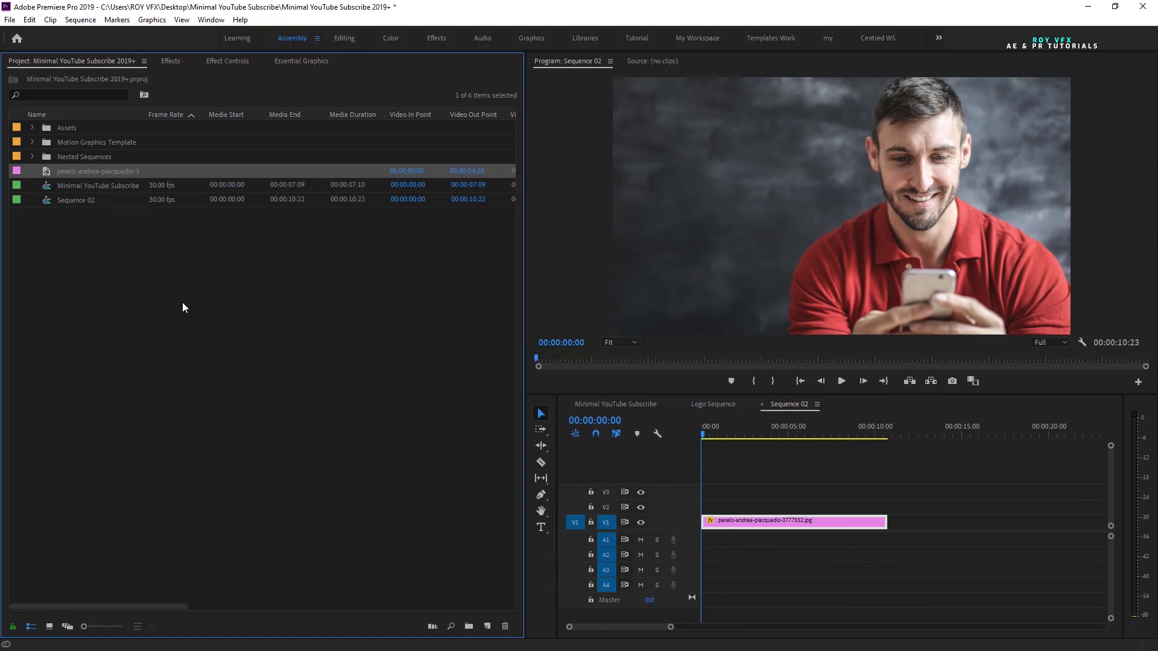
double_click(277, 274)
click(180, 141)
double_click(179, 141)
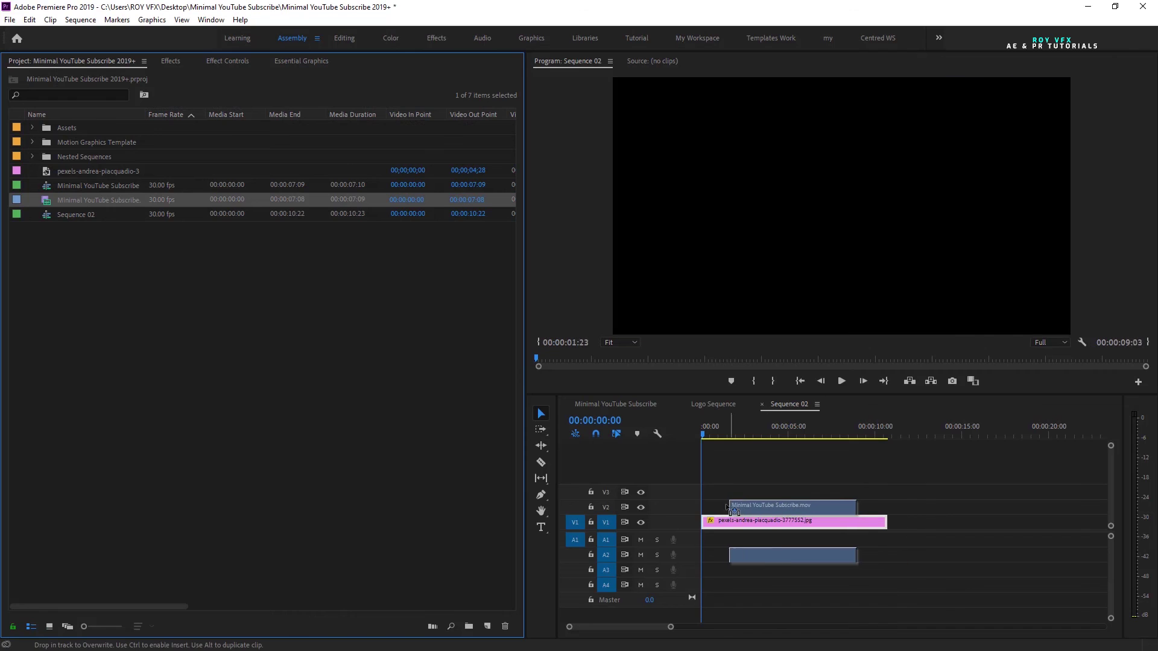
Place the exported subscribe MOV on V2 above the photo, preview it, and select it
drag(90, 201, 719, 507)
drag(706, 435, 776, 444)
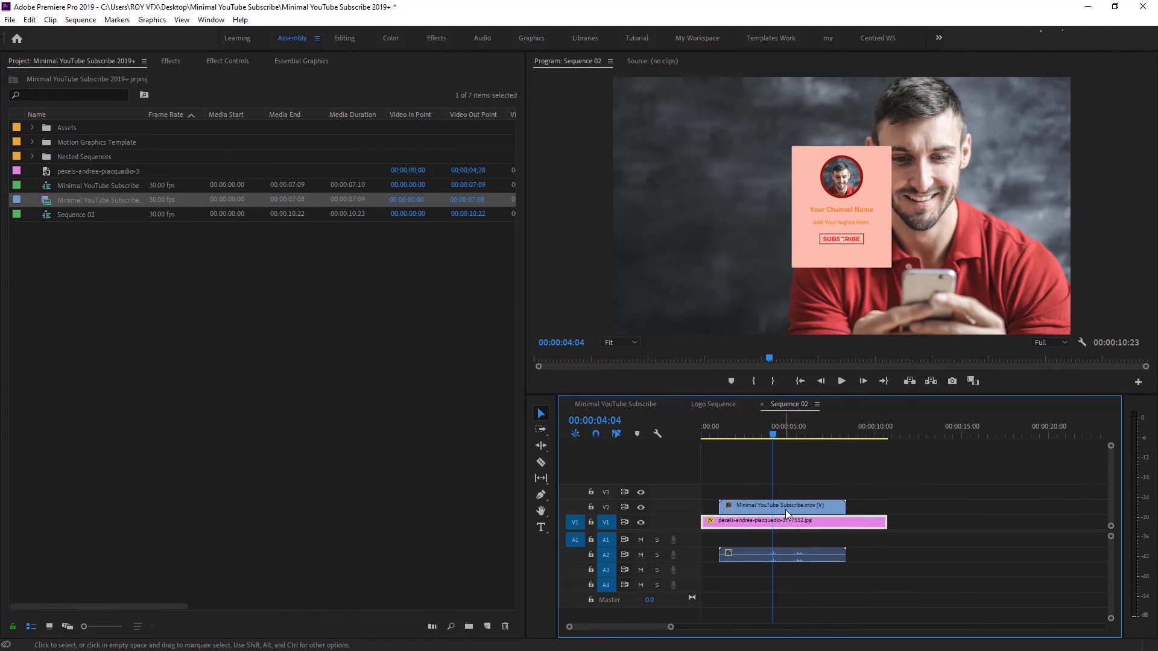
click(786, 509)
Scale the subscribe card to 65 and move it left to about 332, 743
click(229, 62)
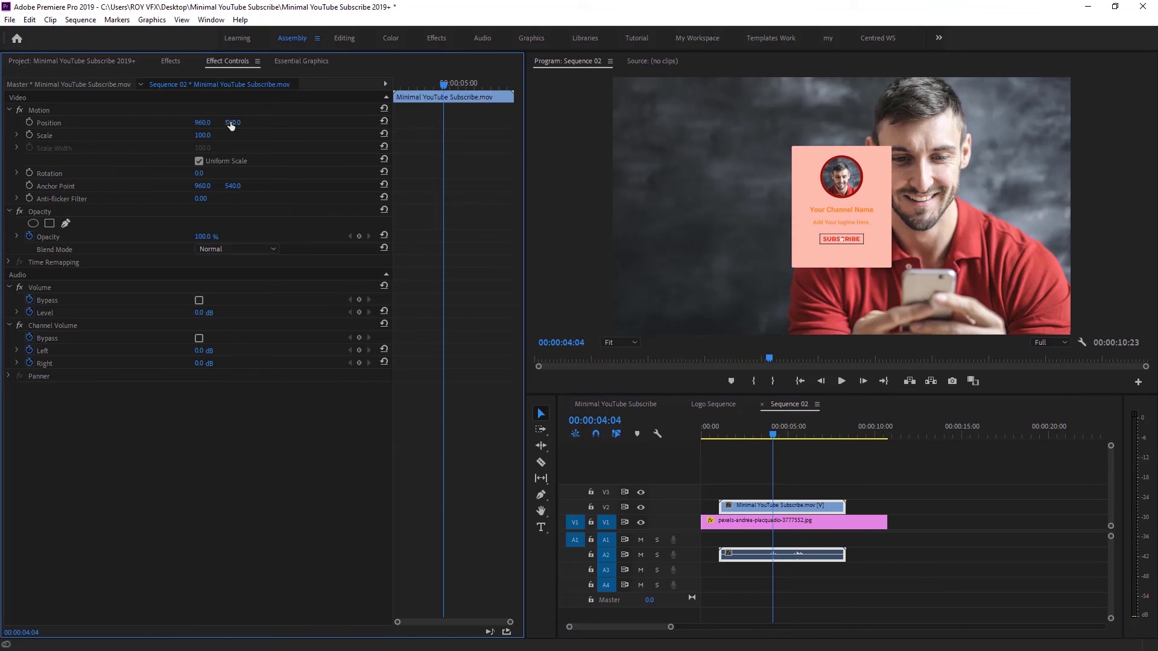
mouse_move(232, 122)
mouse_down()
mouse_move(243, 122)
mouse_move(185, 122)
mouse_up()
text(60)
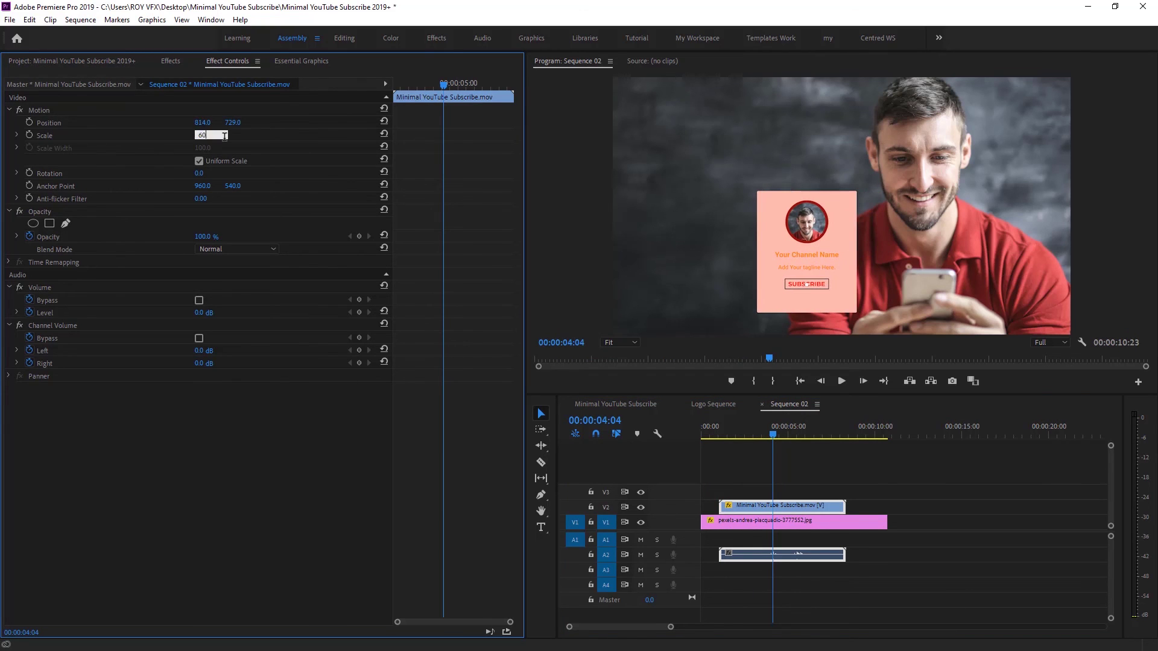
key(Return)
text(65)
key(Return)
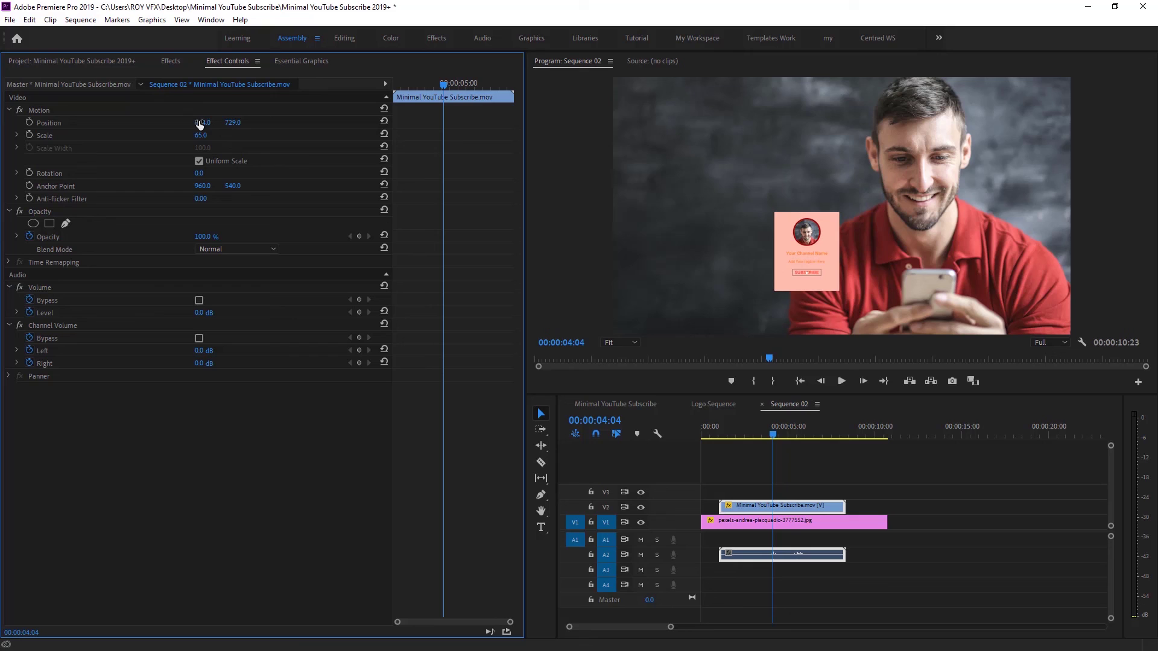
mouse_move(199, 124)
mouse_down()
mouse_move(269, 140)
mouse_move(254, 122)
mouse_up()
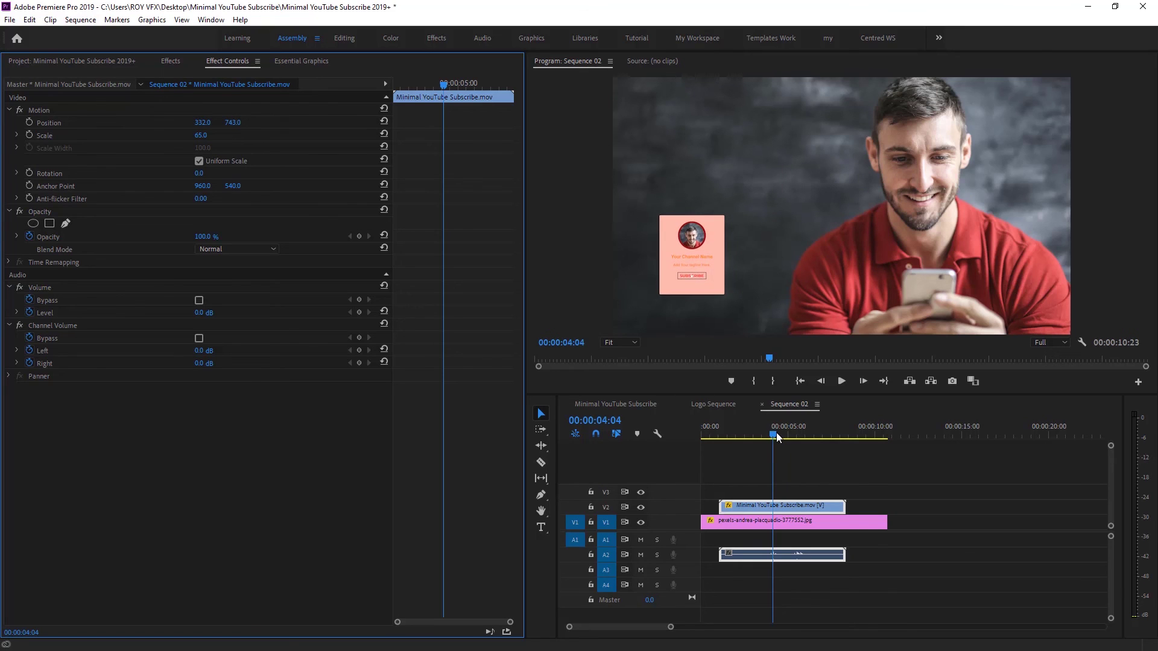
drag(723, 434, 793, 433)
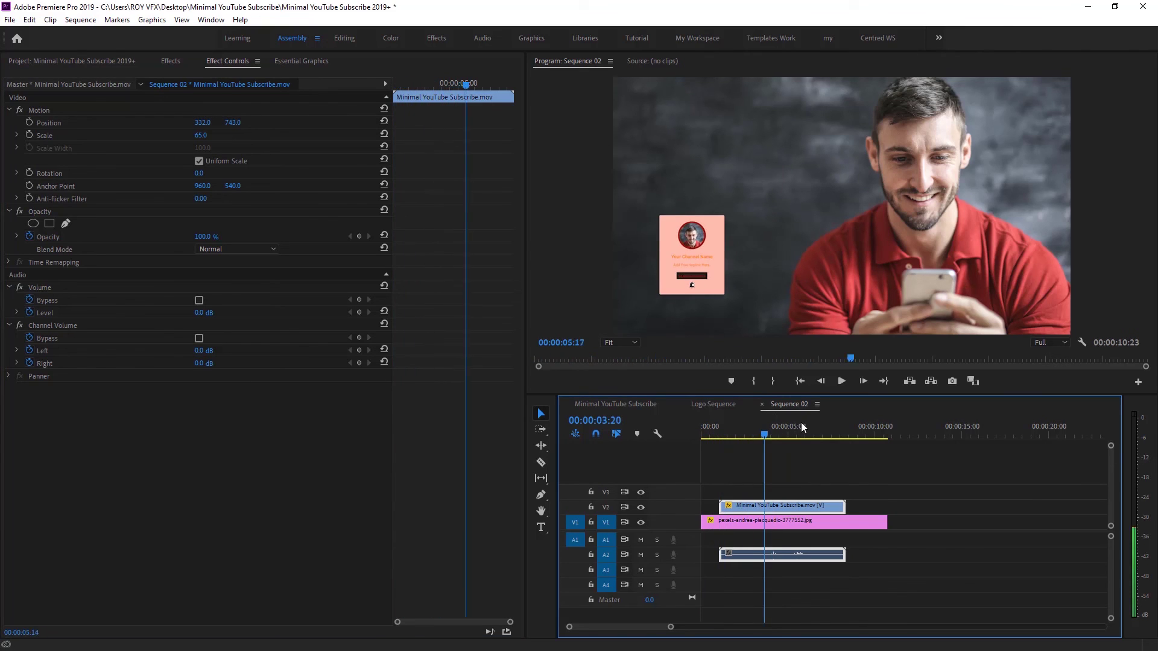